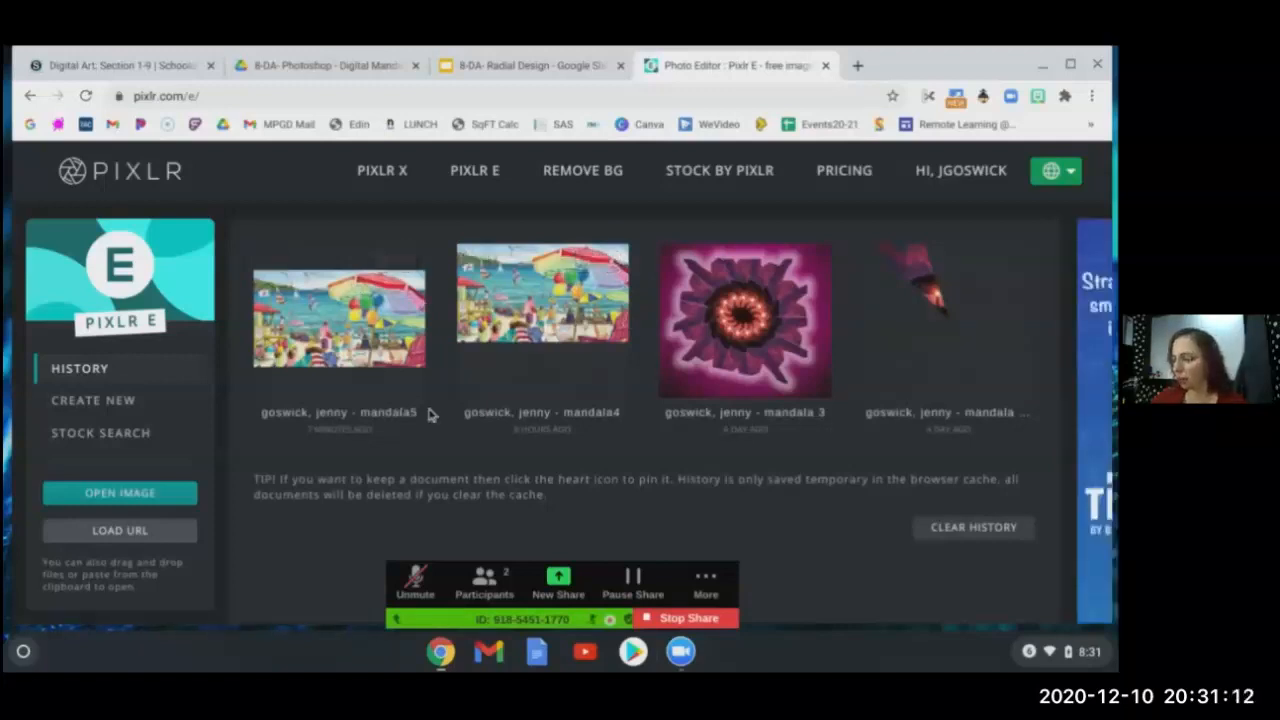
- Open the mandala5 beach painting from recent documents on its 1080 x 1080 canvas
click(383, 303)
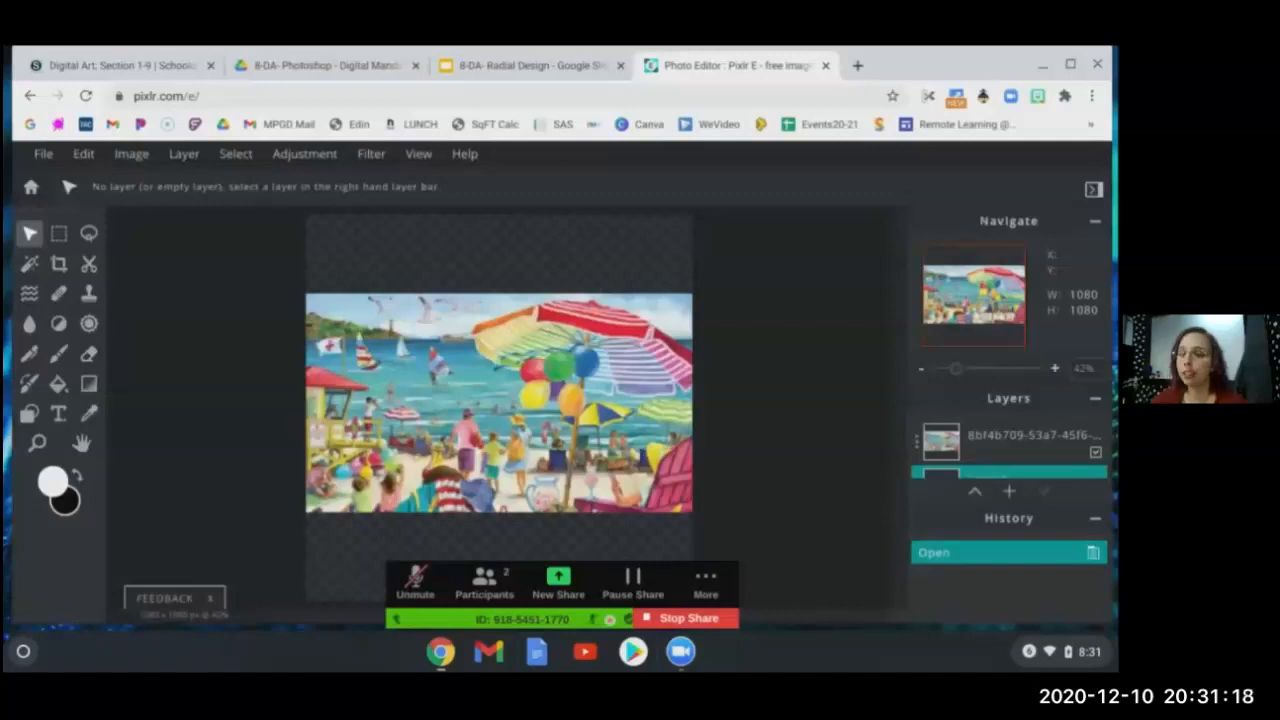
click(40, 191)
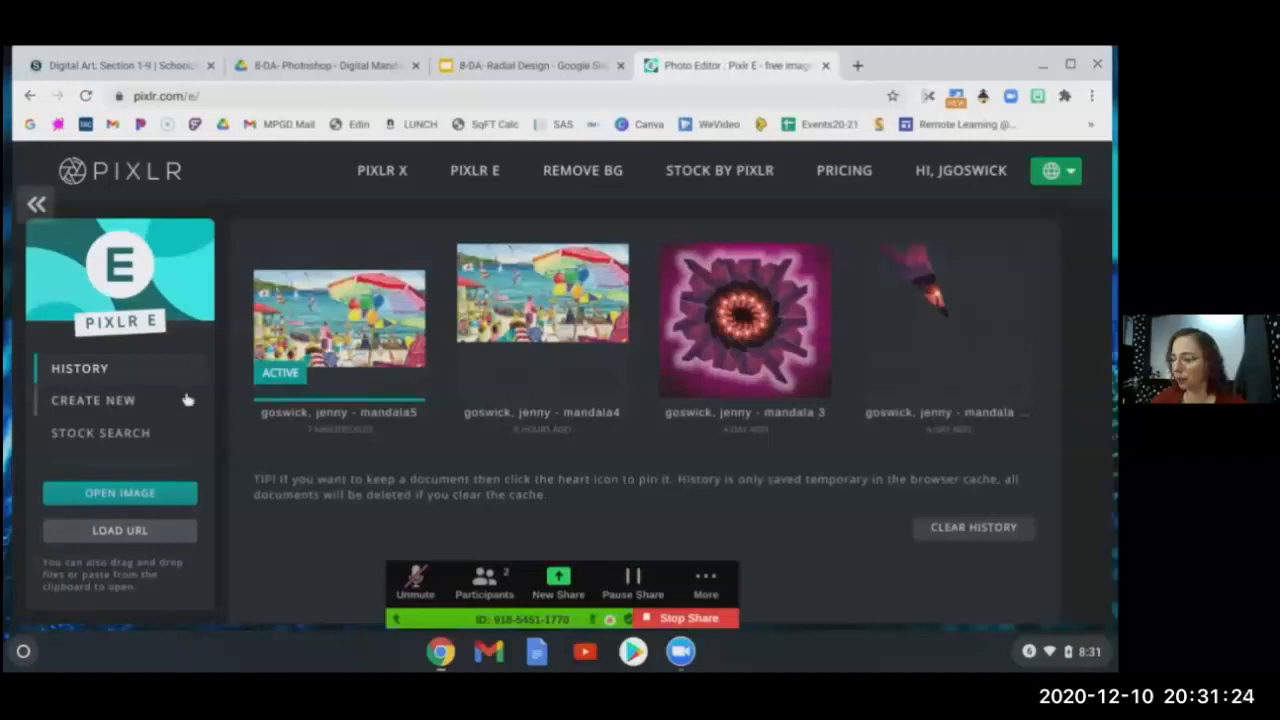
click(146, 503)
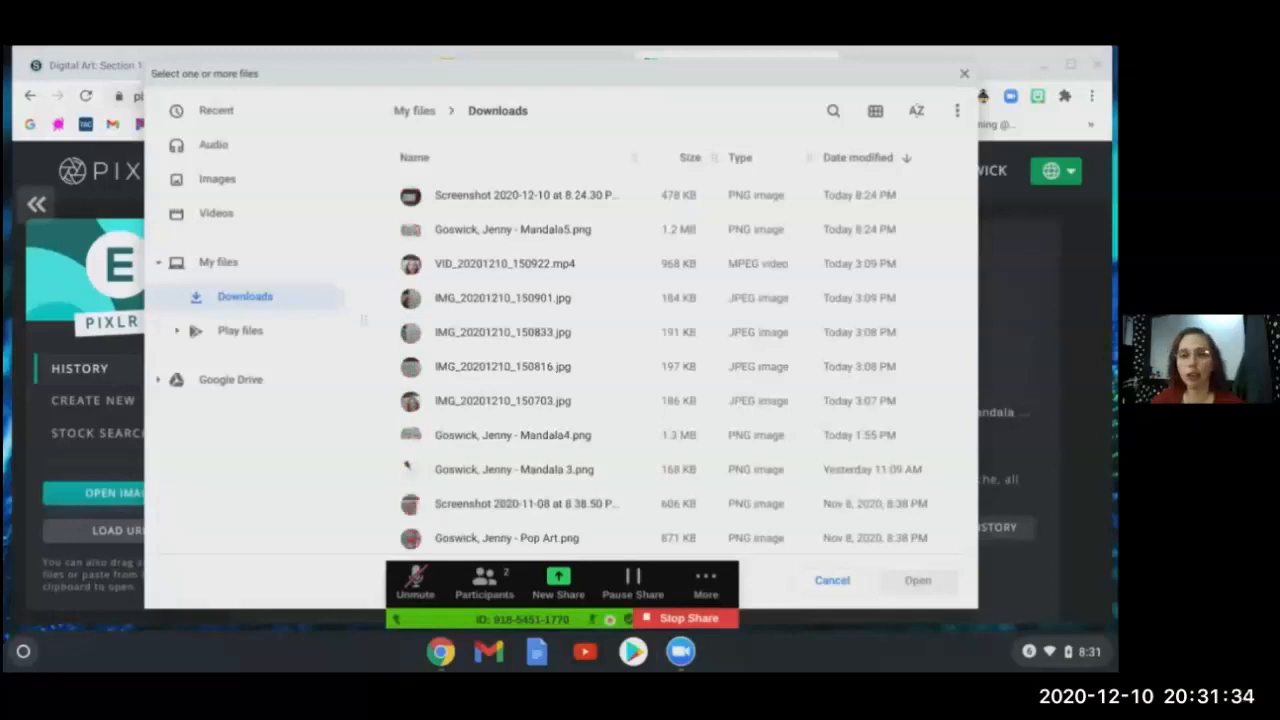
click(964, 75)
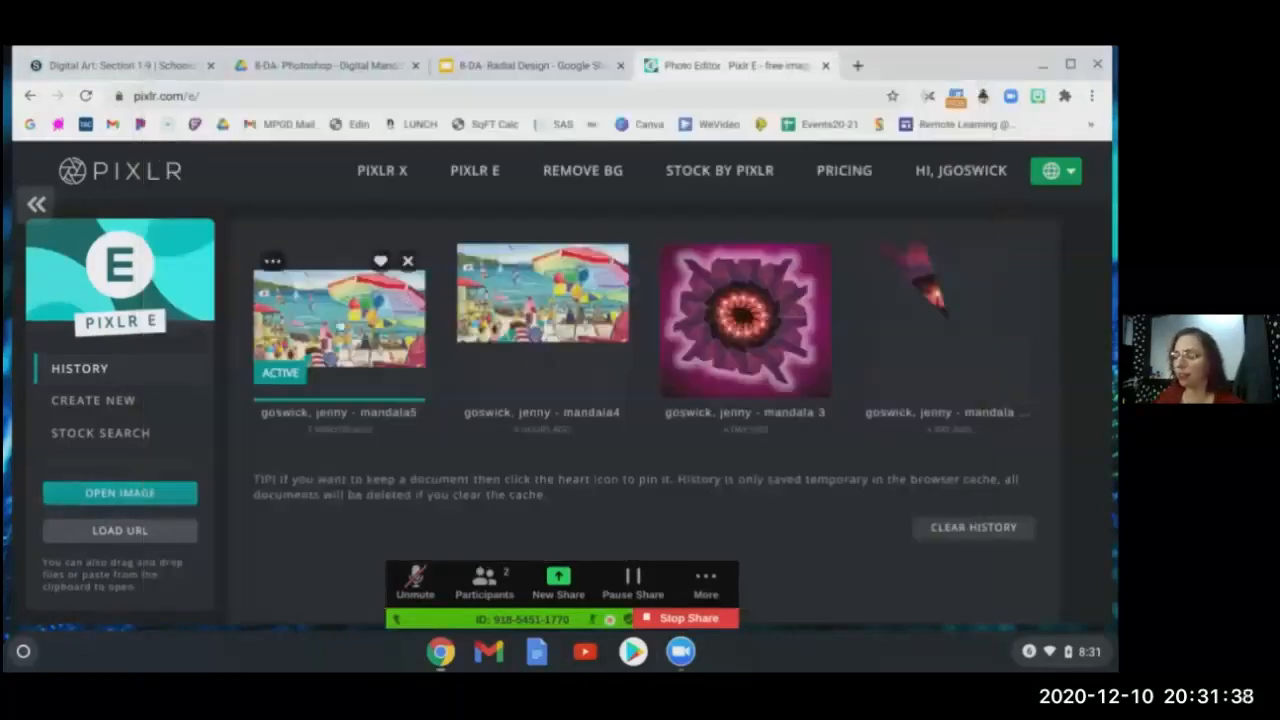
click(340, 325)
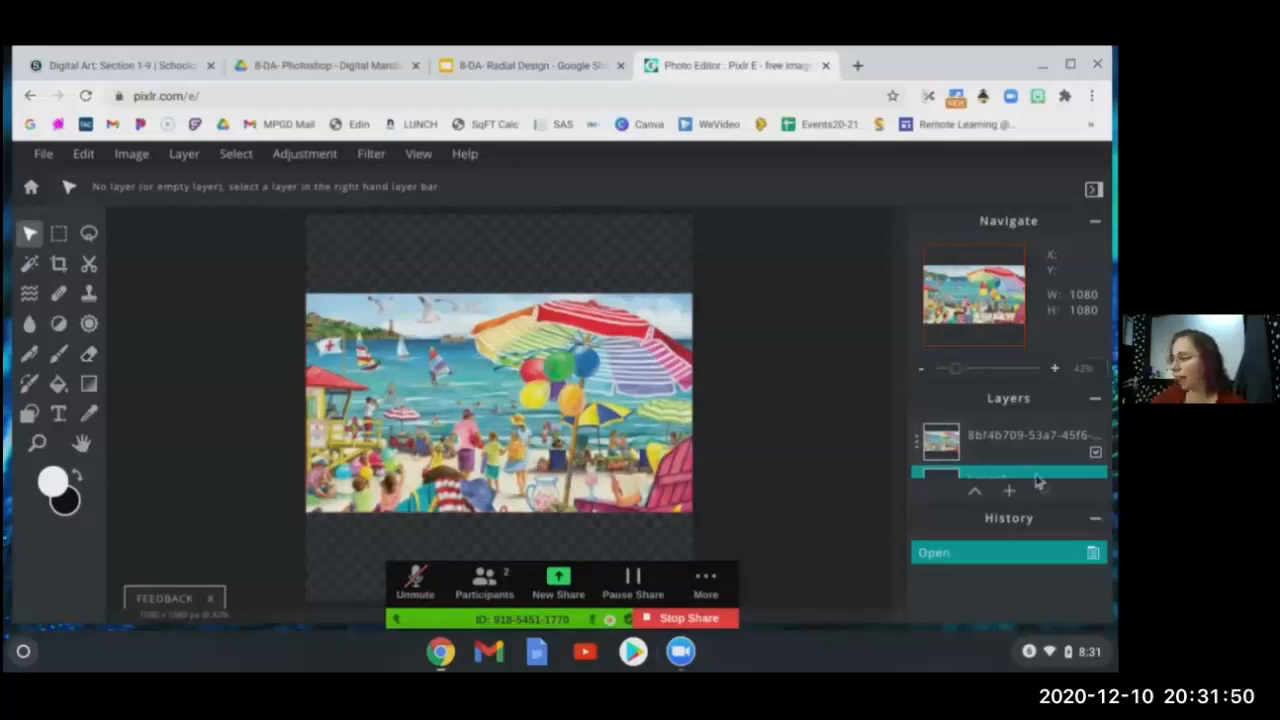
- Delete the empty Layer1 from its layer properties, leaving only the beach painting
click(1096, 522)
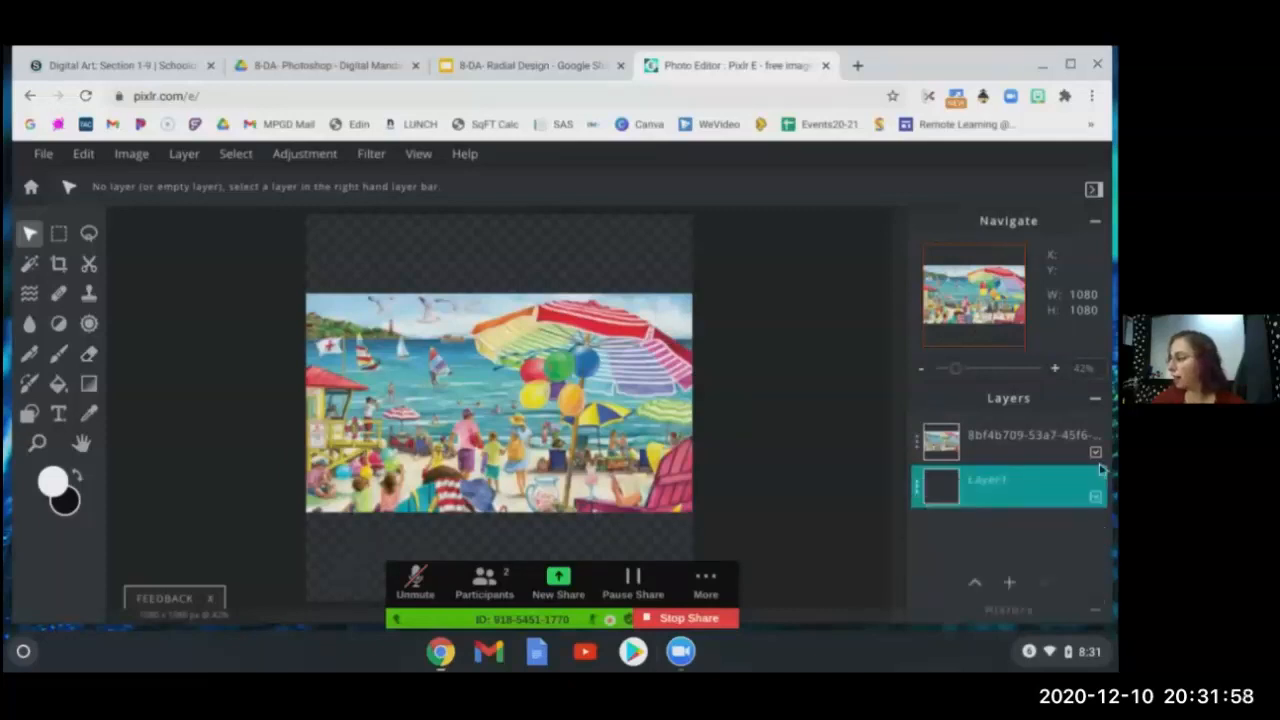
double_click(1005, 484)
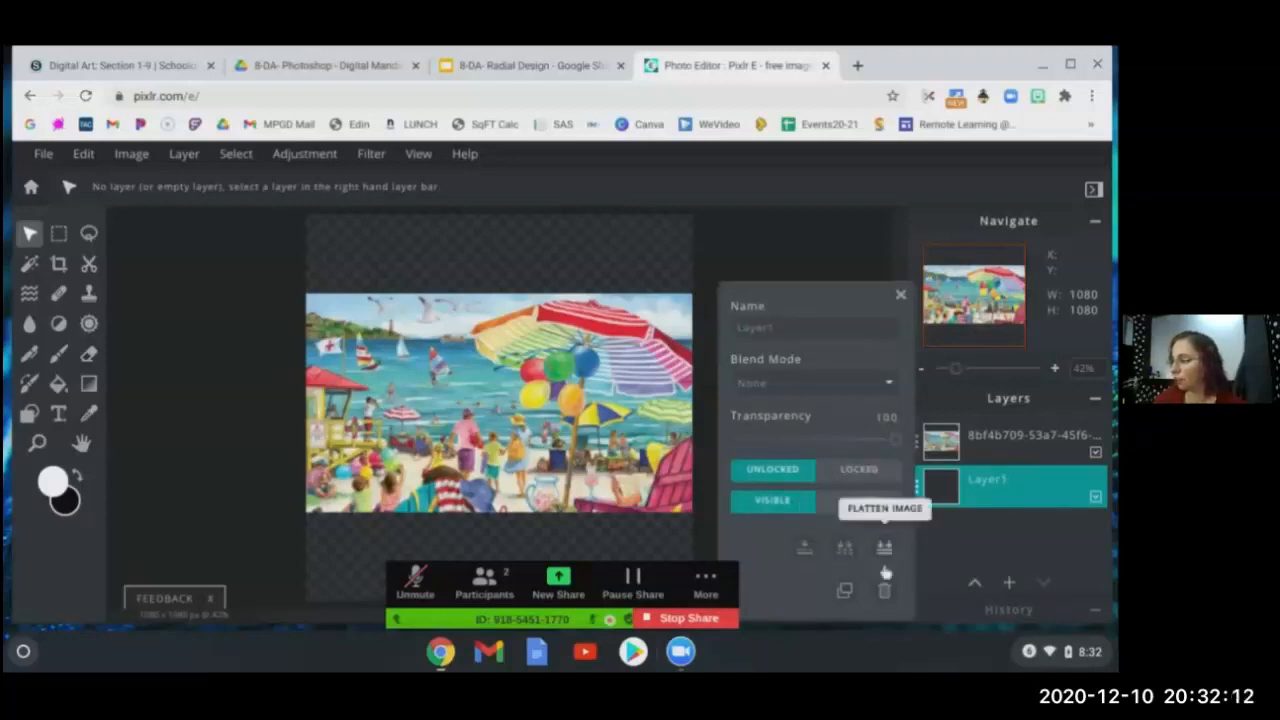
click(885, 591)
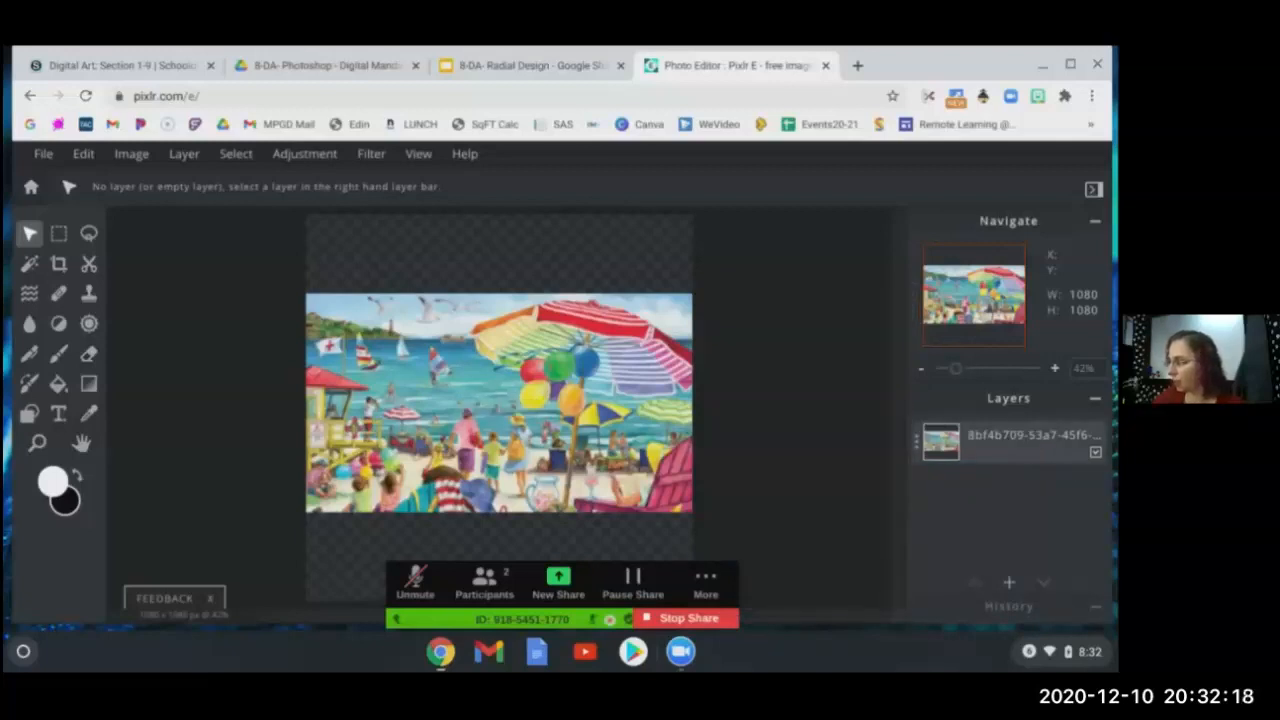
- Set the beach painting layer to Hidden and leave its visibility checkbox off
click(1043, 443)
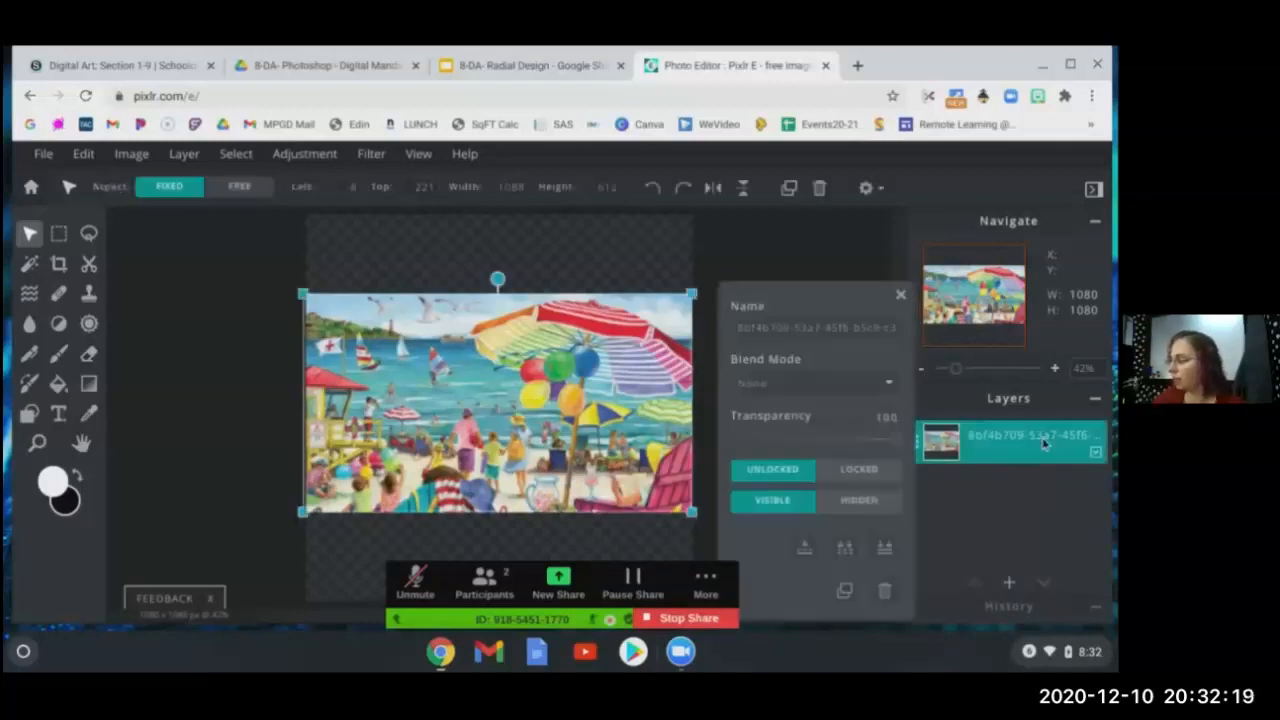
click(848, 500)
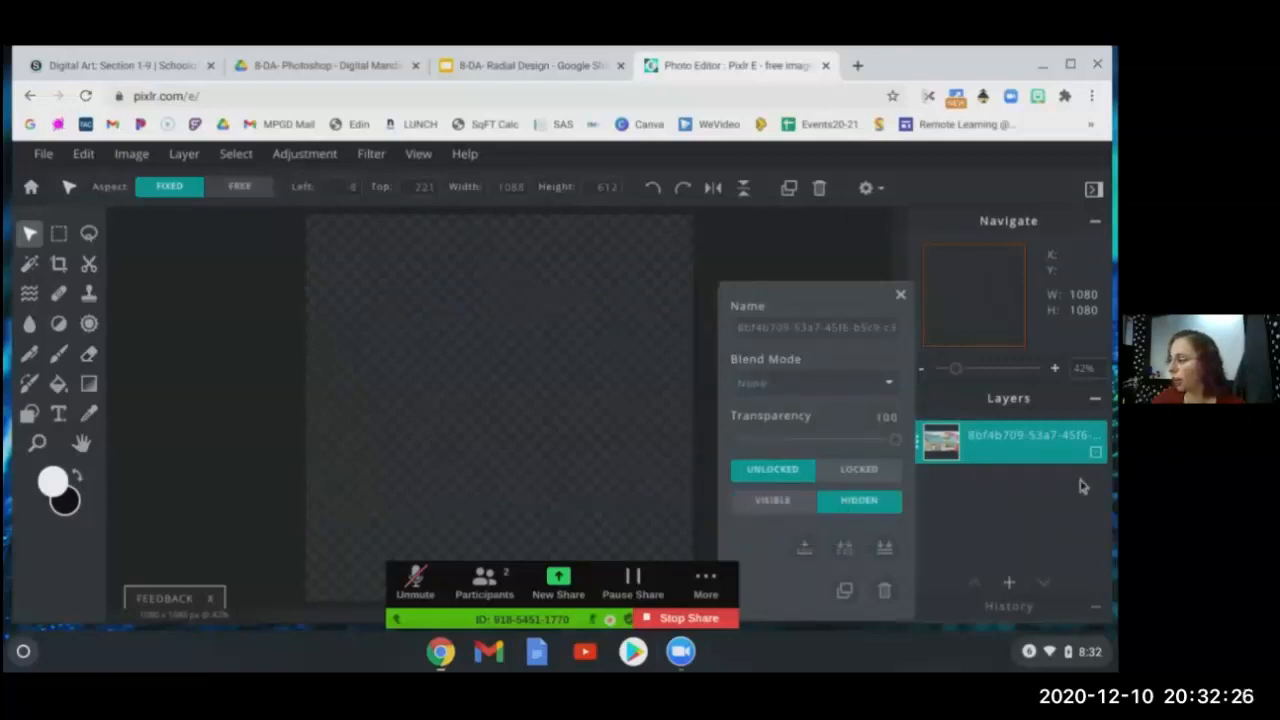
click(900, 294)
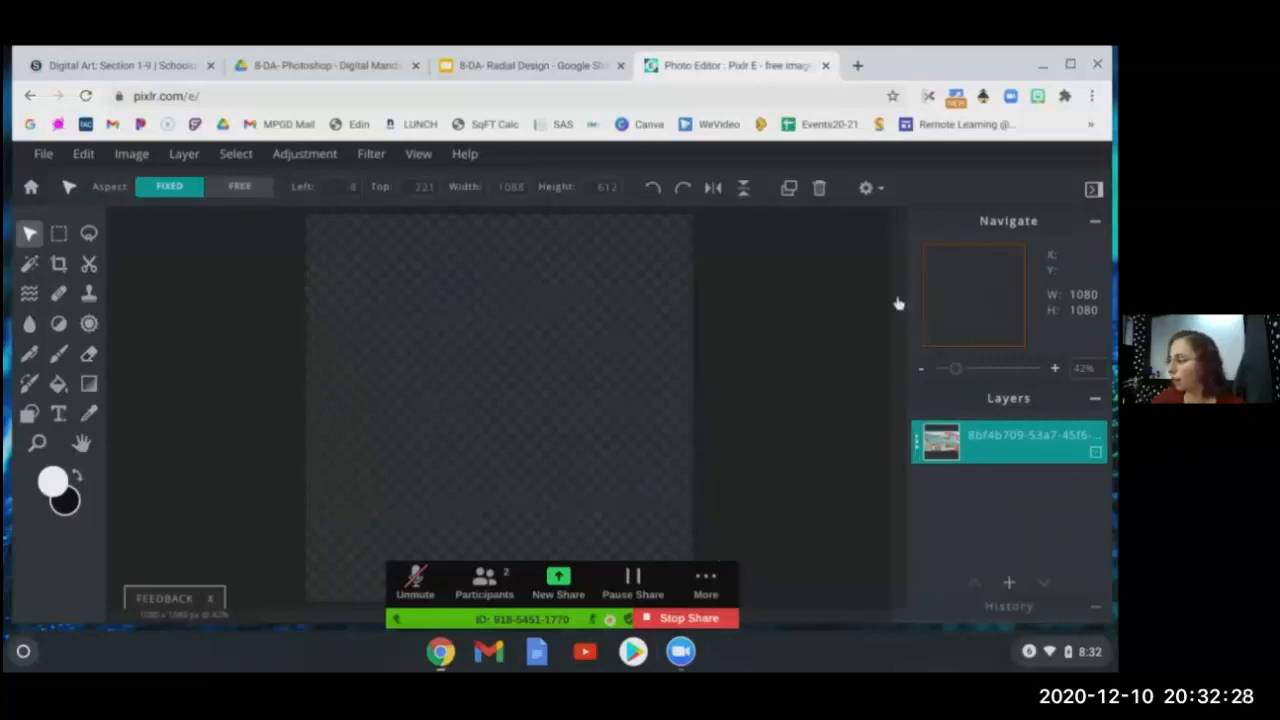
click(1097, 453)
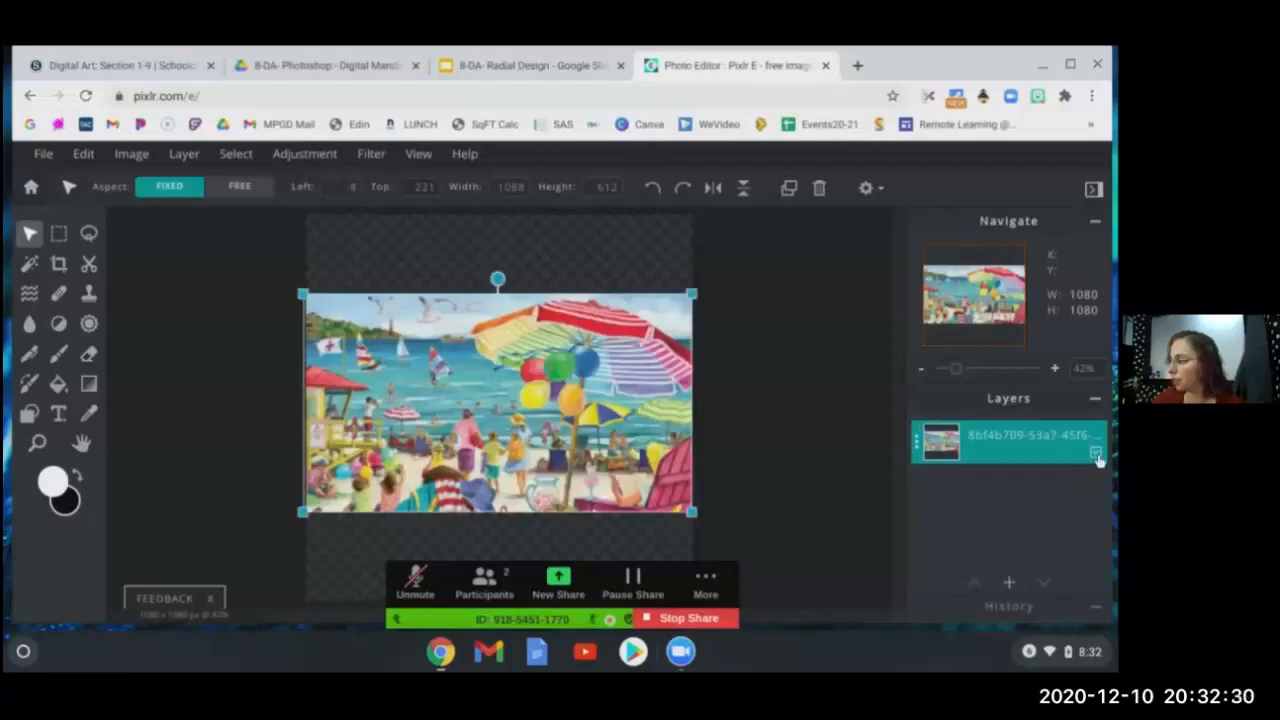
click(1097, 453)
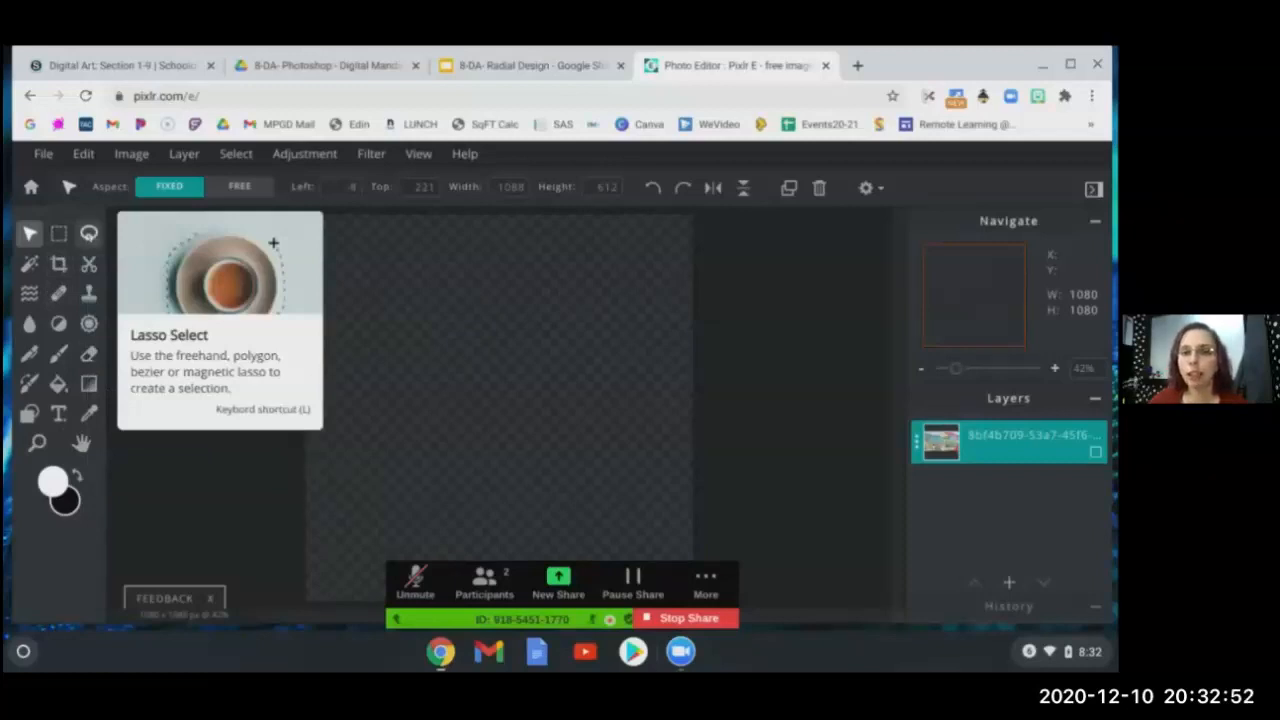
- Pick the Lasso Select tool and try its Polygon type option
click(89, 233)
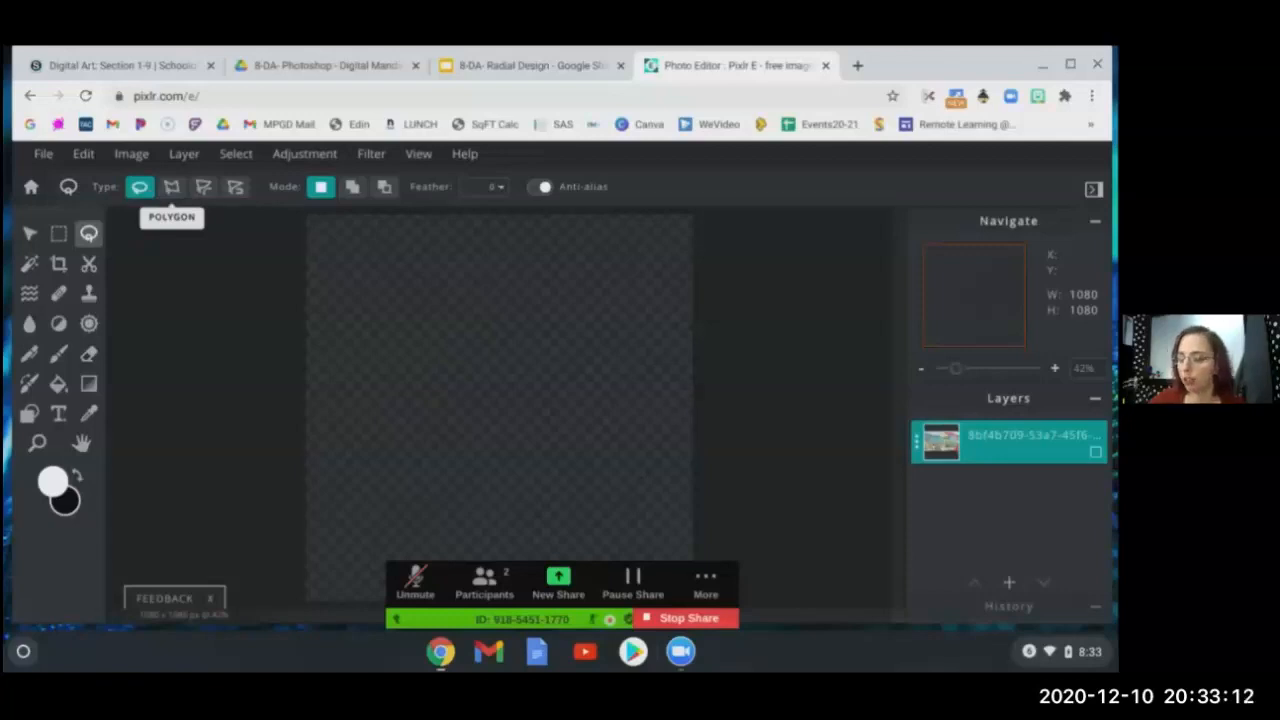
click(171, 196)
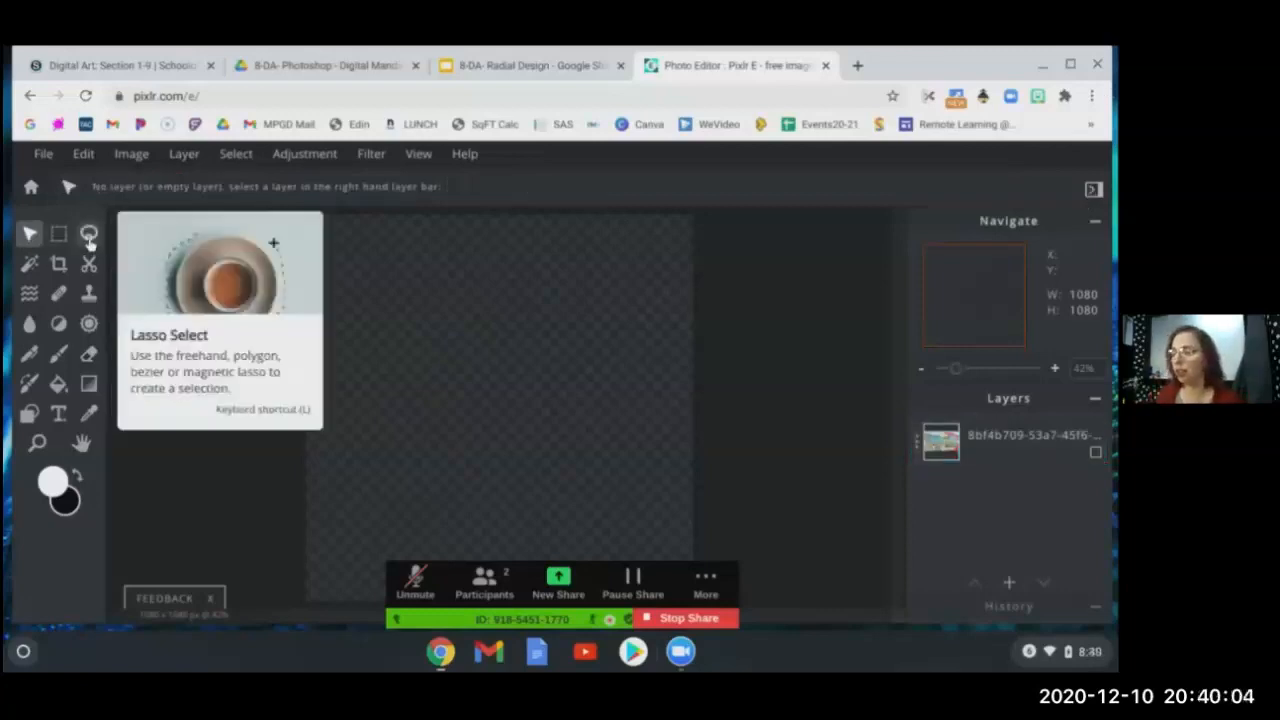
click(89, 236)
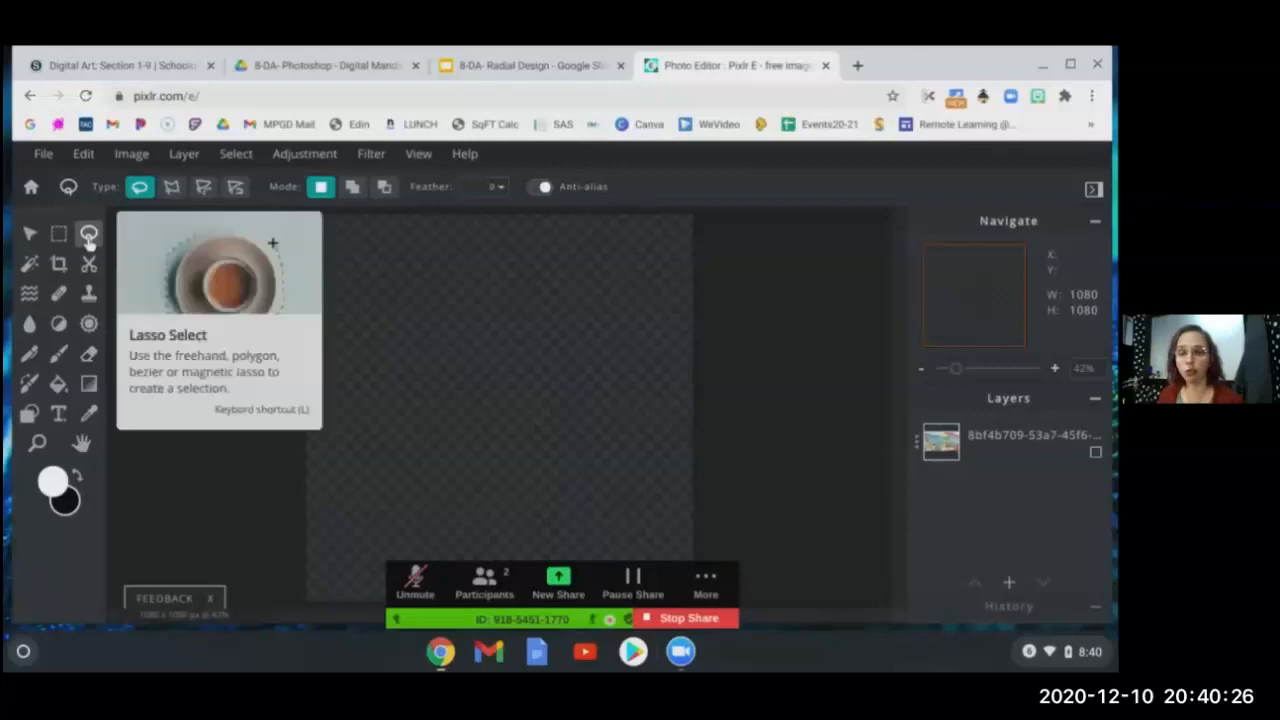
- Set the lasso to Polygon and place the first point at the canvas's top-left corner
click(172, 188)
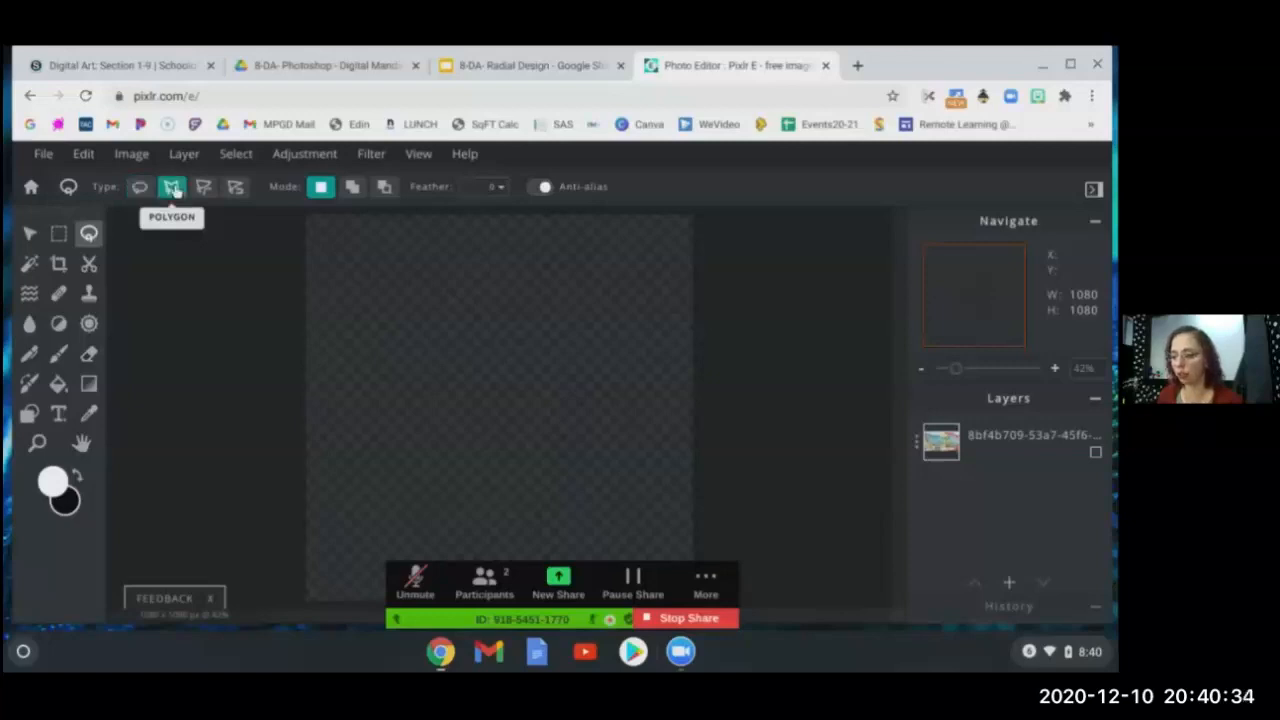
click(302, 215)
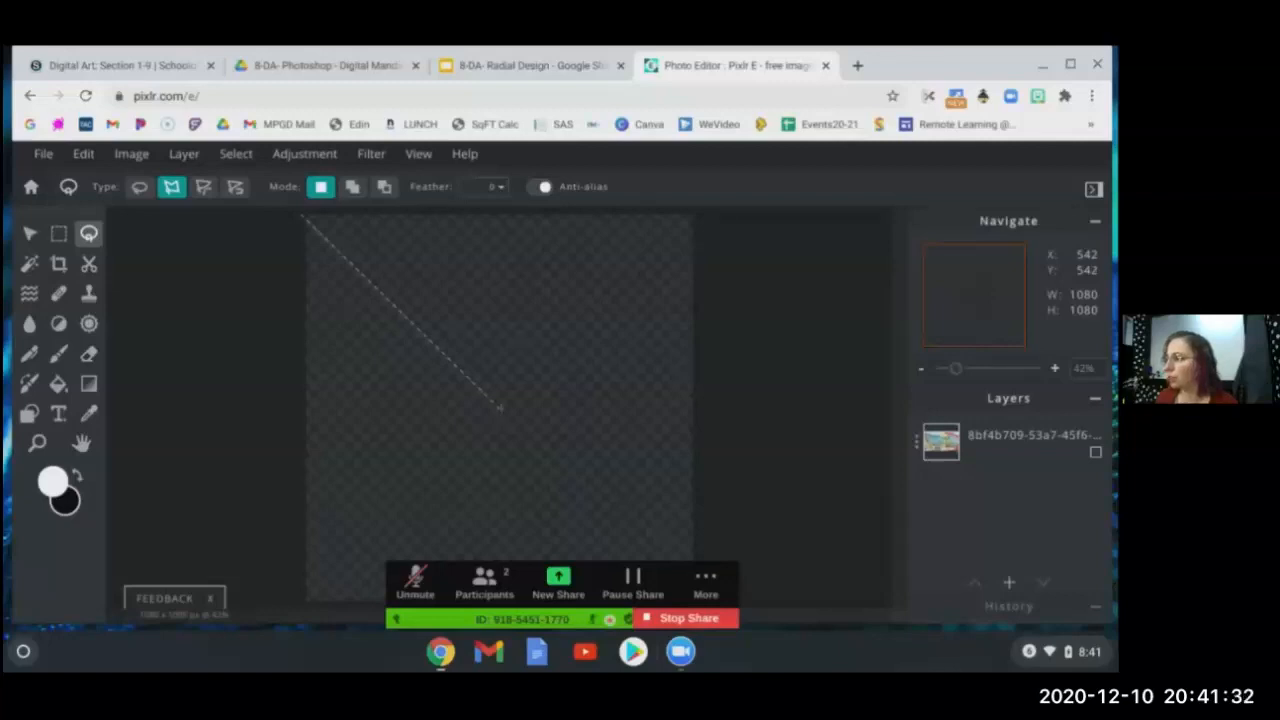
- Run the wedge from the canvas centre to the top edge, notching it with three corners
click(500, 407)
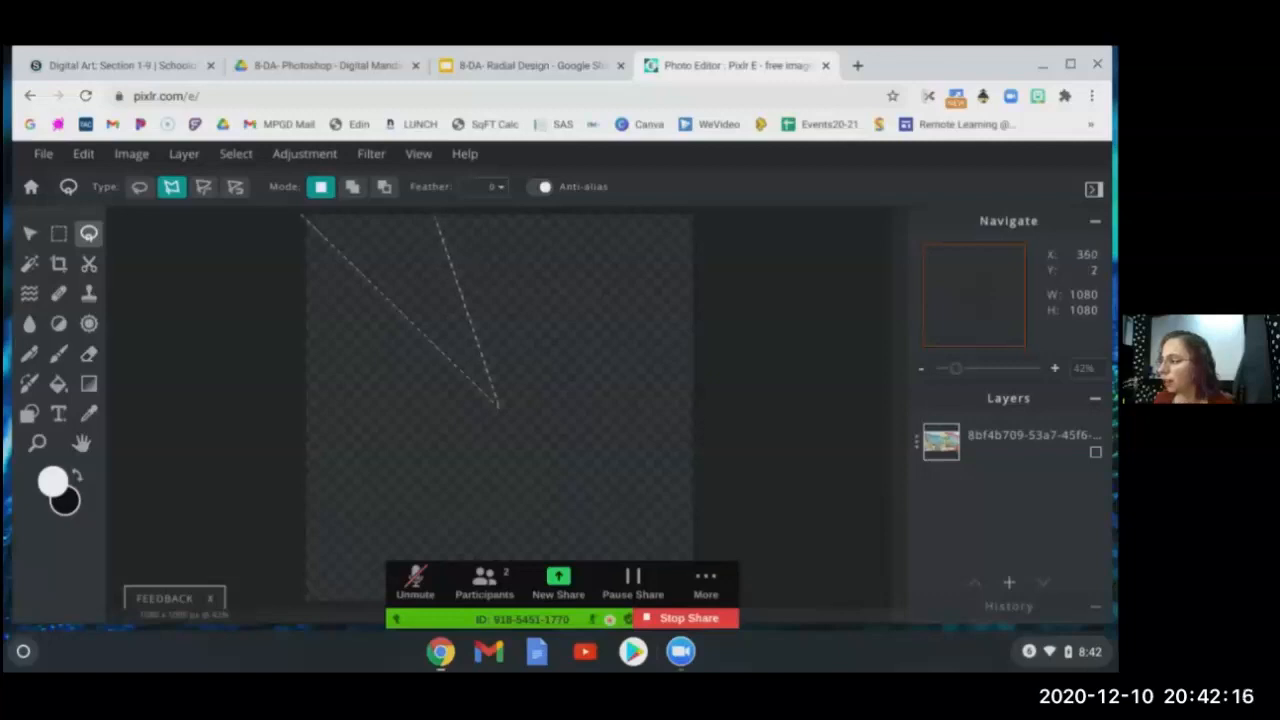
click(435, 216)
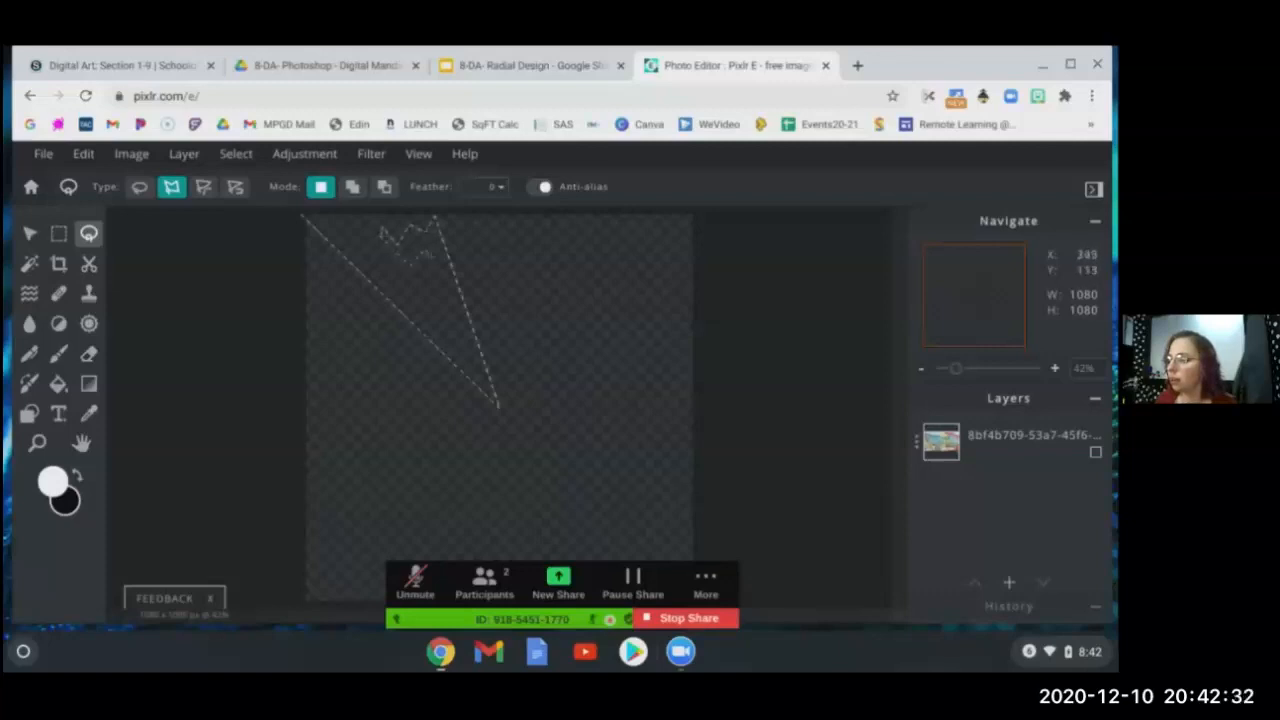
click(433, 268)
click(397, 274)
click(377, 258)
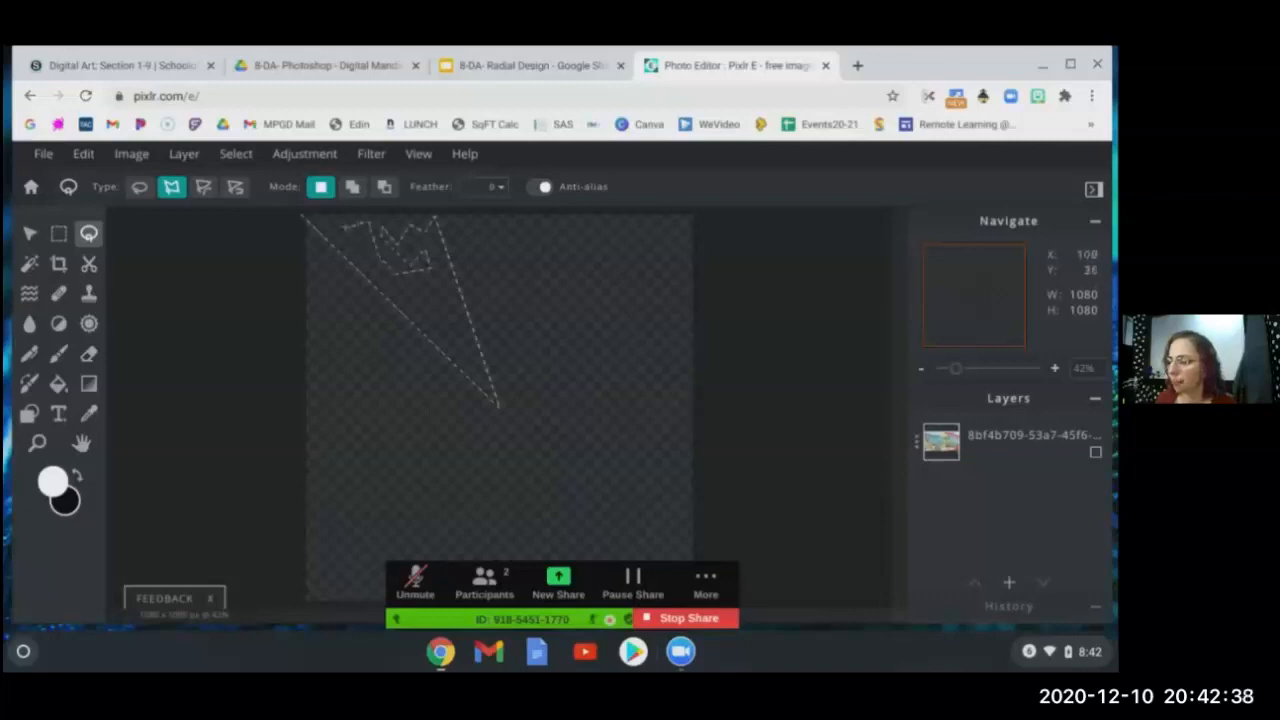
- Close the wedge at the starting corner and save the selection
click(308, 218)
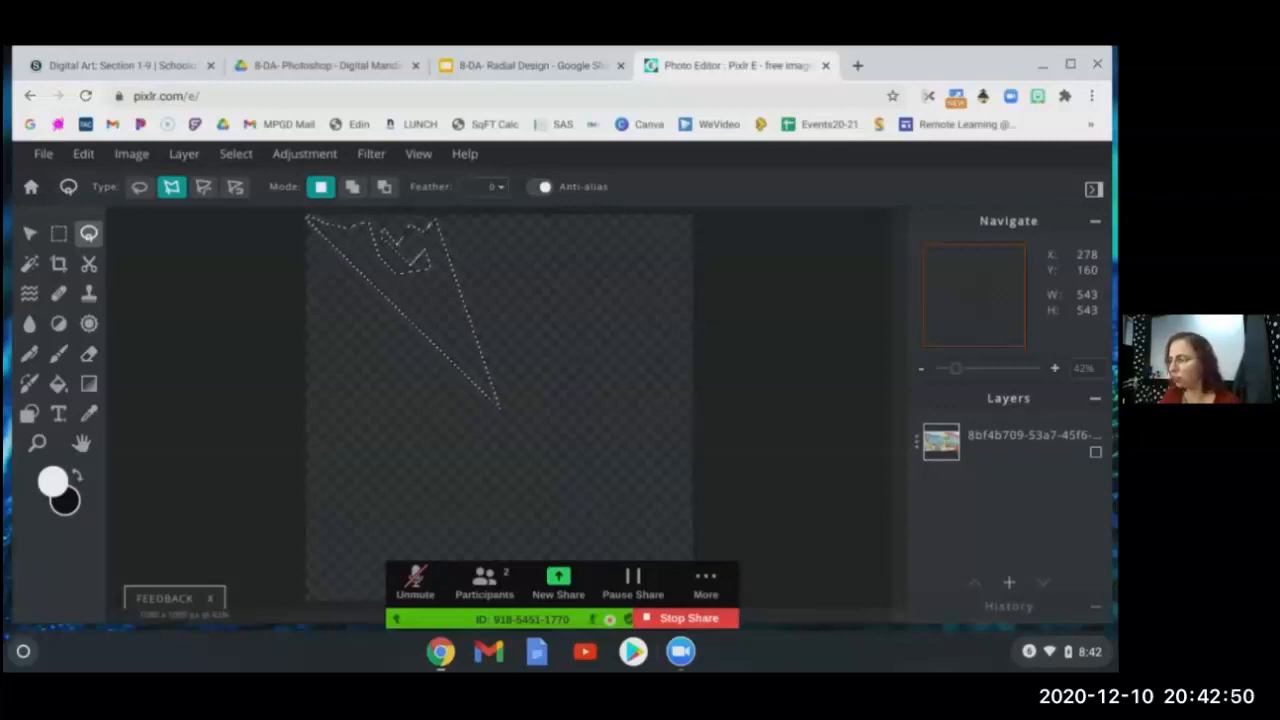
click(236, 153)
click(272, 282)
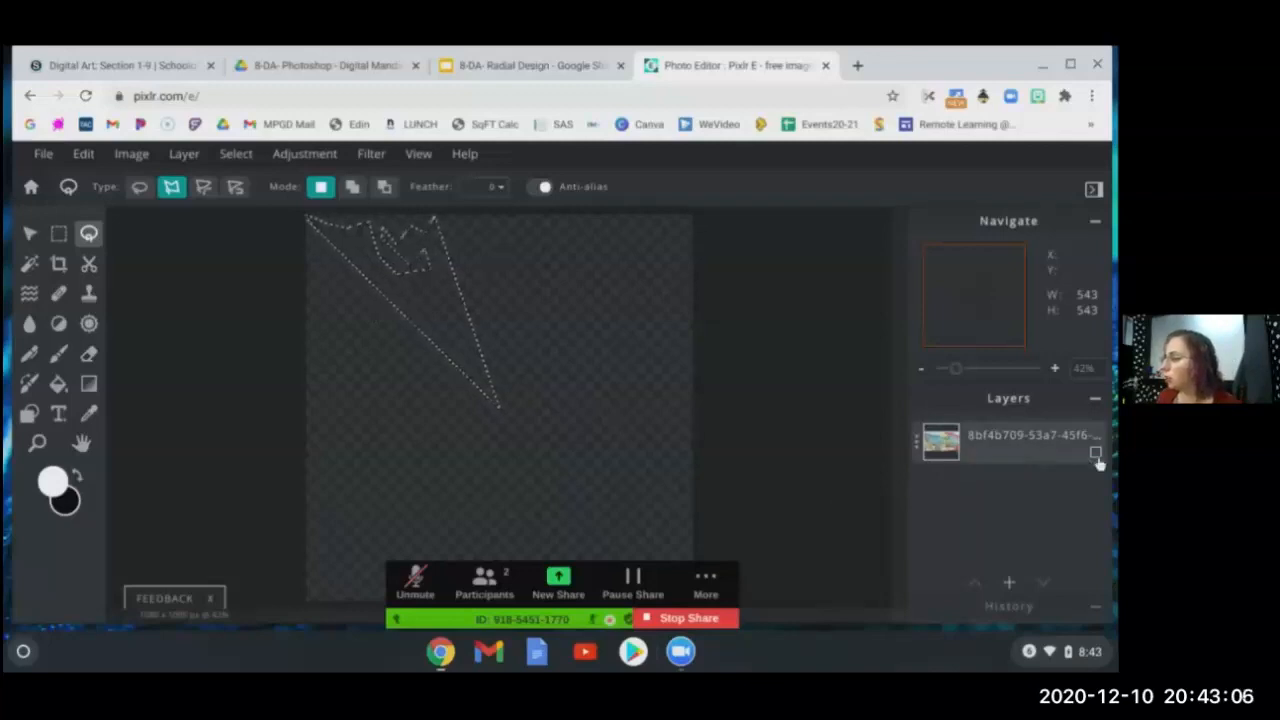
- Set the beach painting layer back to Visible, with its visibility checkbox on
click(1022, 453)
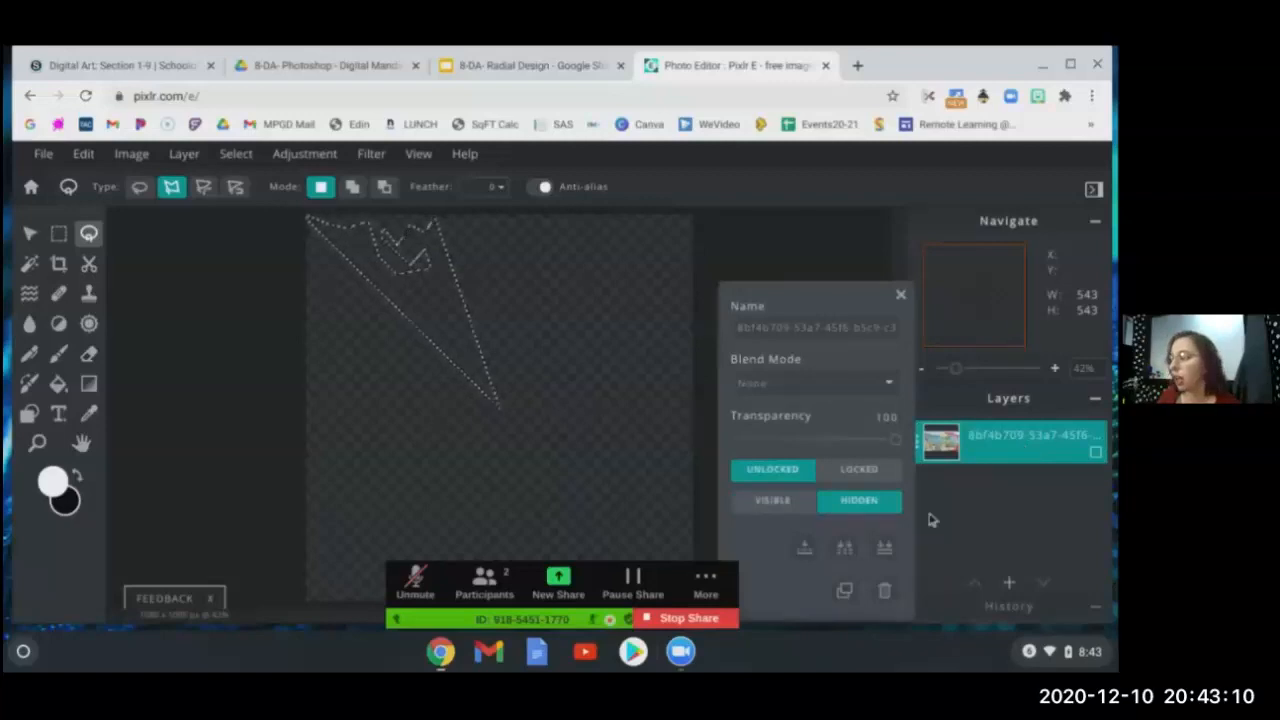
click(798, 508)
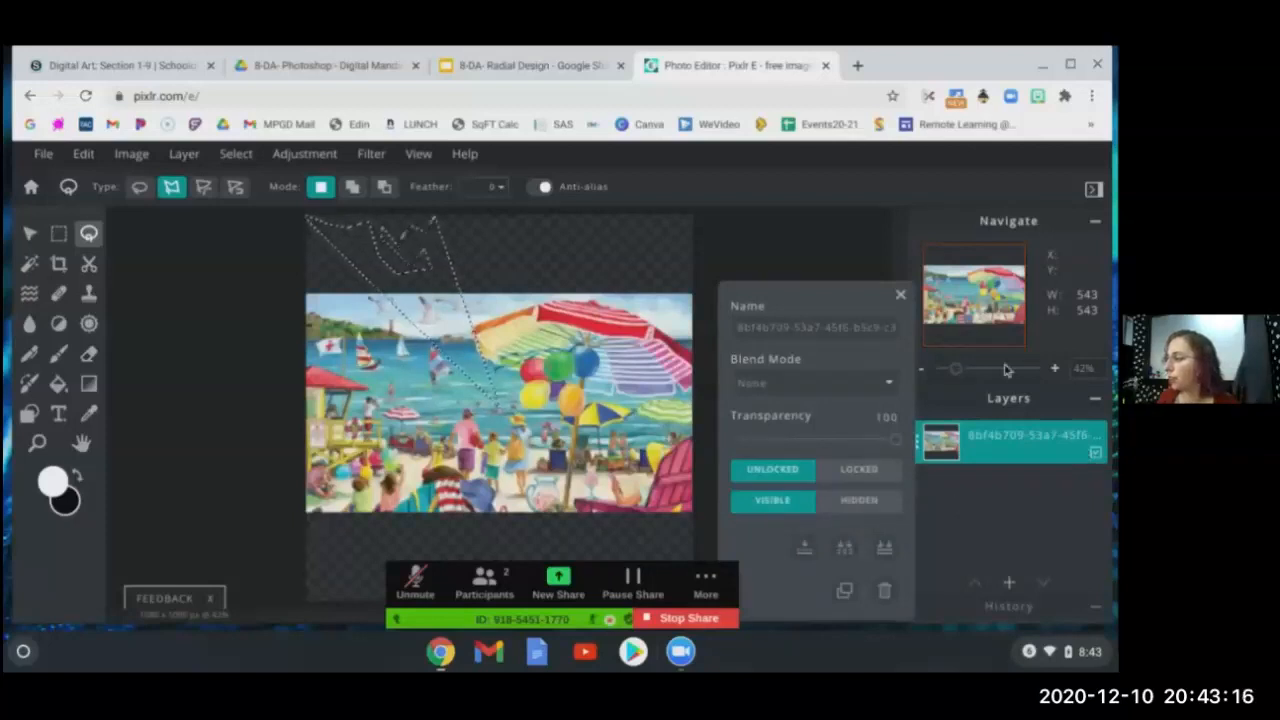
click(900, 294)
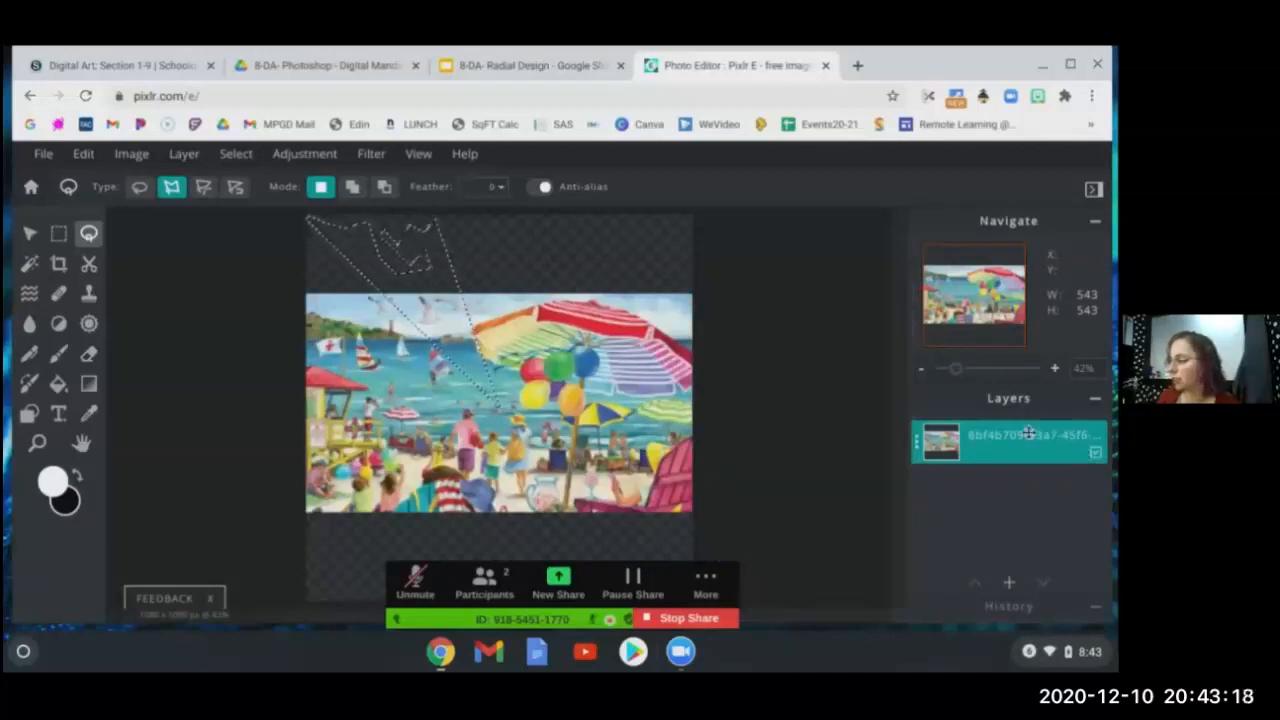
click(1096, 453)
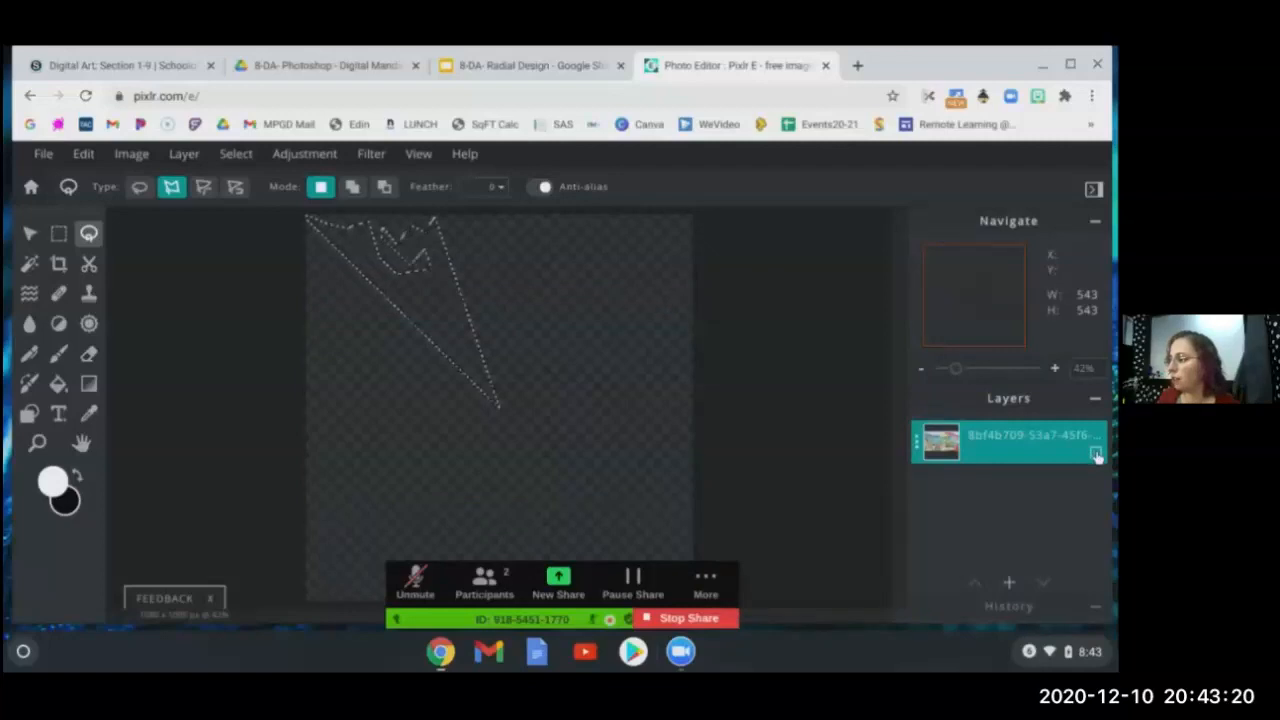
click(1096, 453)
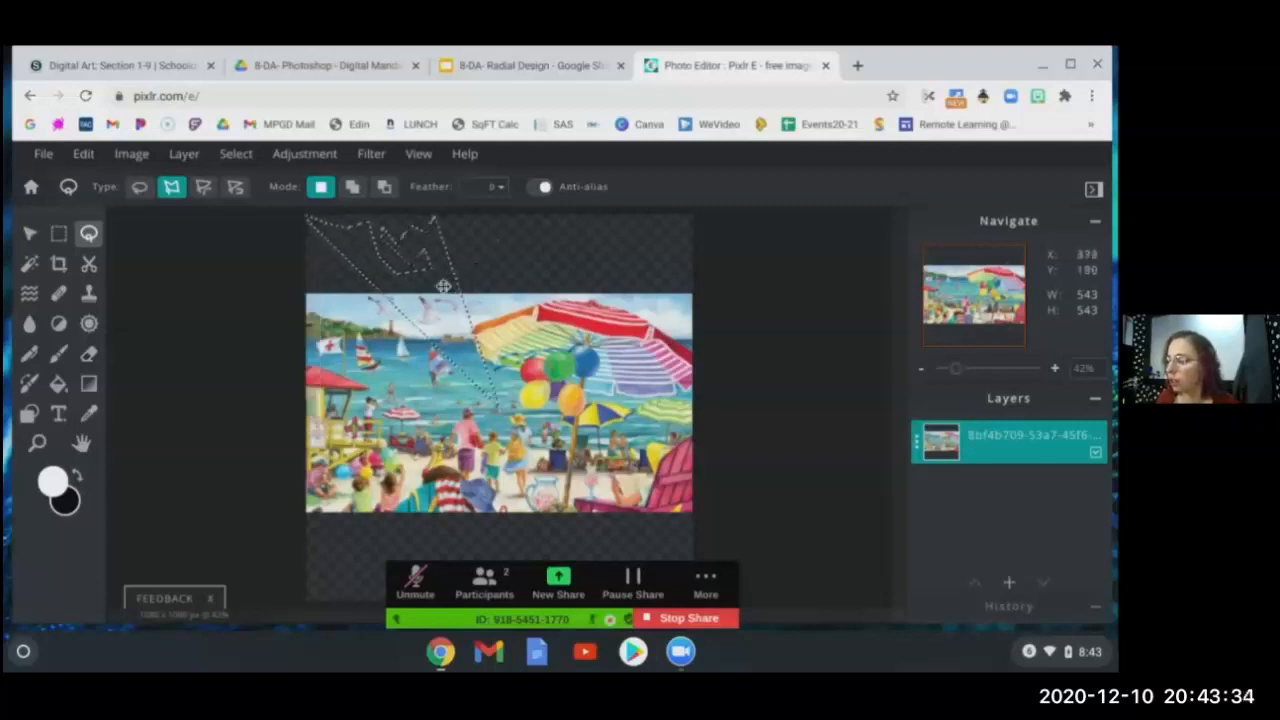
- Drag the wedge selection down and right over the umbrella and balloons
mouse_move(442, 283)
mouse_down()
mouse_move(502, 370)
mouse_move(555, 376)
mouse_move(538, 342)
mouse_move(469, 349)
mouse_move(487, 366)
mouse_move(533, 358)
mouse_move(550, 372)
mouse_move(566, 446)
mouse_move(624, 480)
mouse_move(617, 510)
mouse_move(454, 561)
mouse_move(551, 377)
mouse_up()
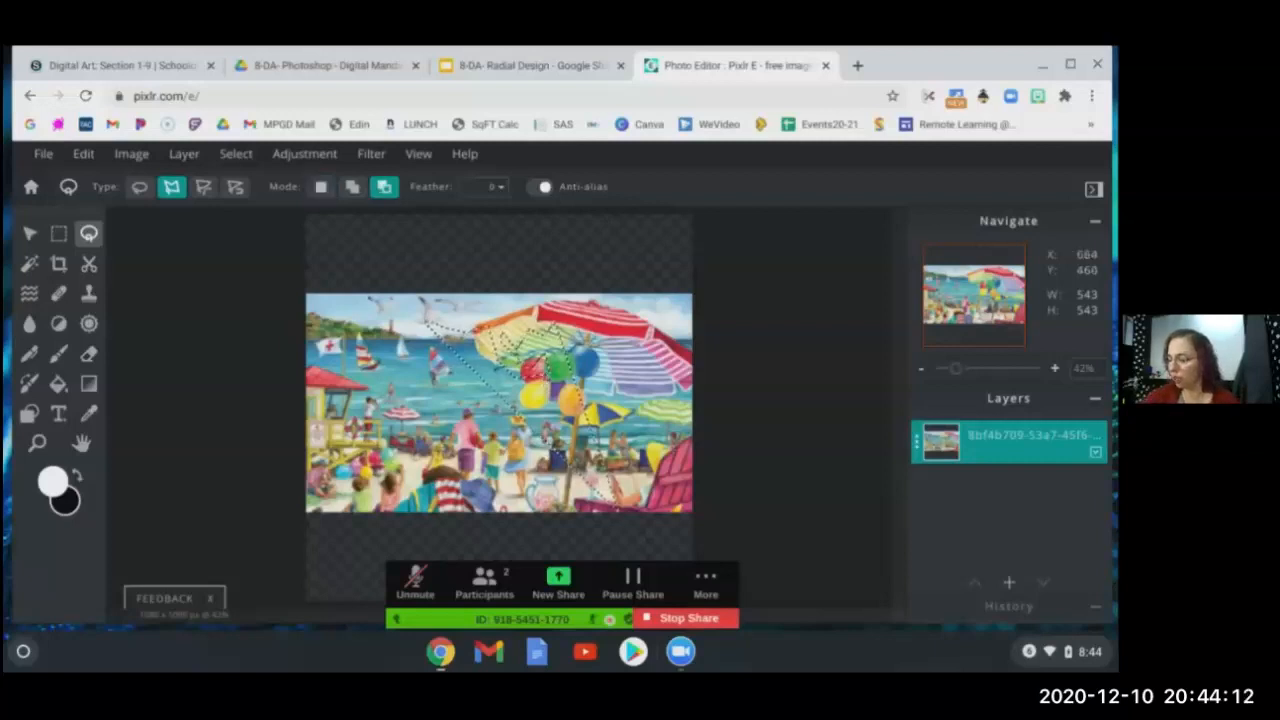
- Copy the wedge and paste it as a new image.png layer
key(ctrl+c)
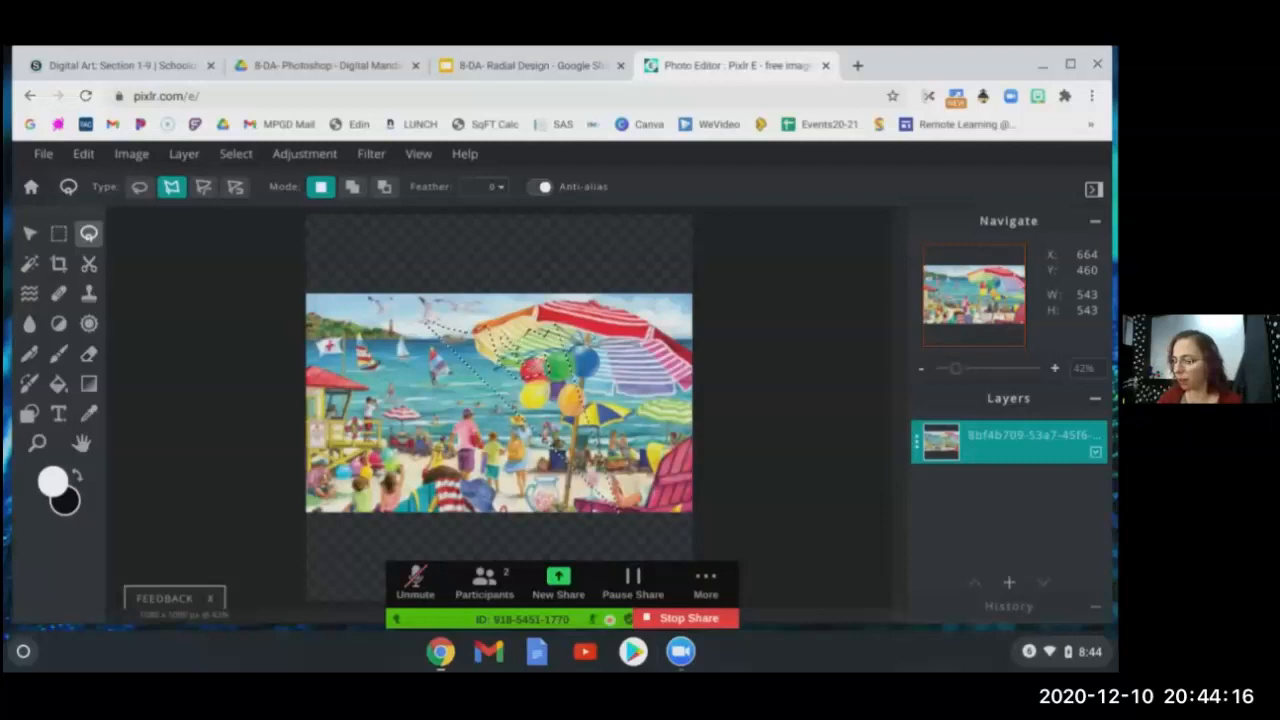
key(ctrl)
key(ctrl+v)
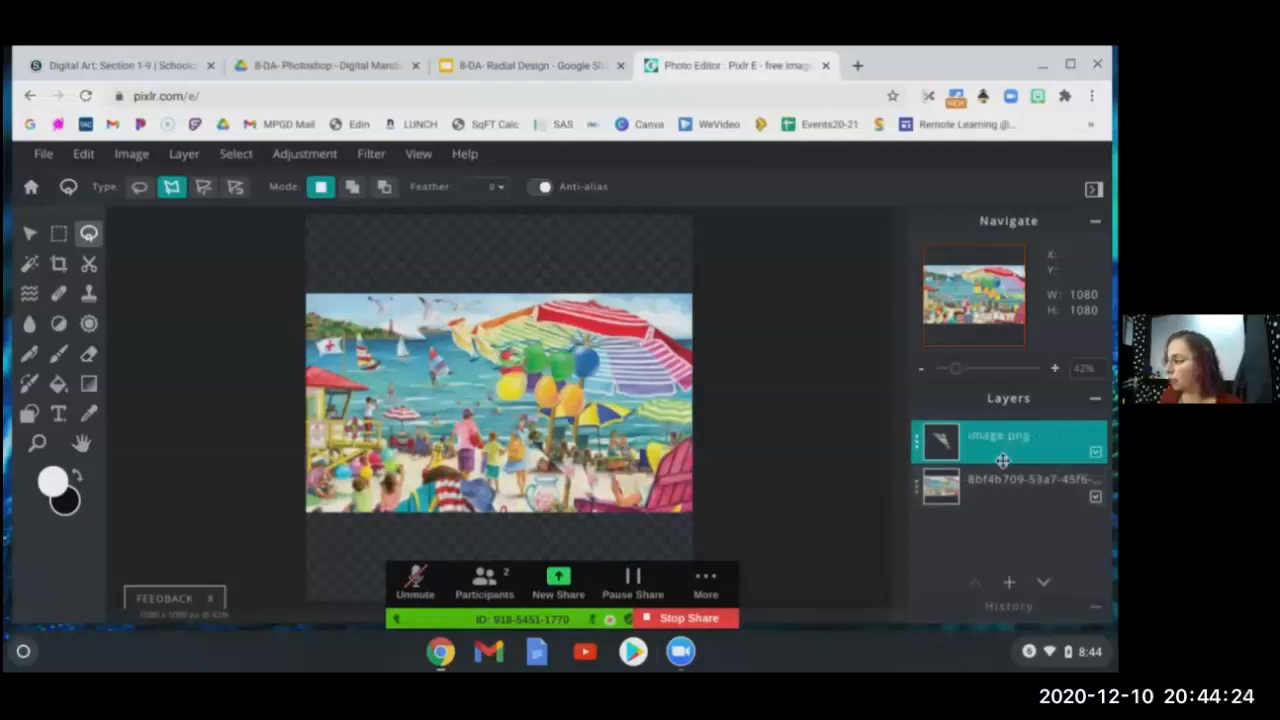
- Hide the original photo layer and check the lesson slides before returning to Pixlr
click(1096, 498)
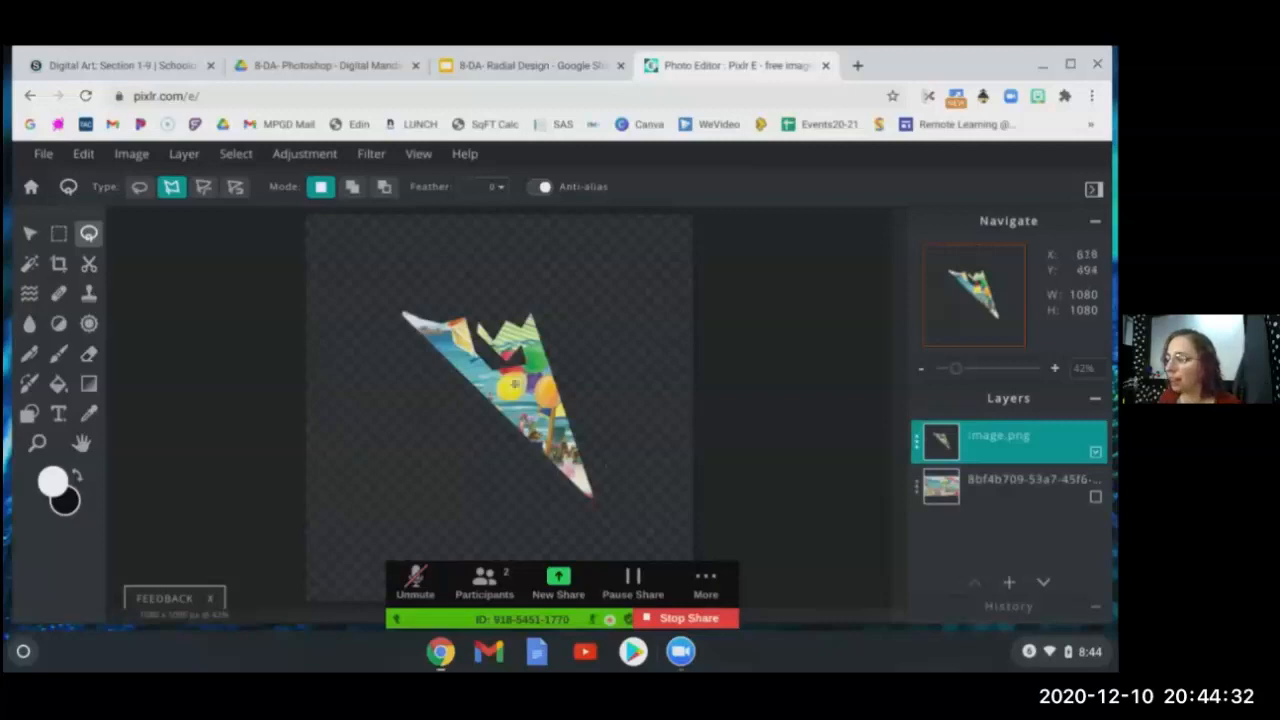
click(557, 65)
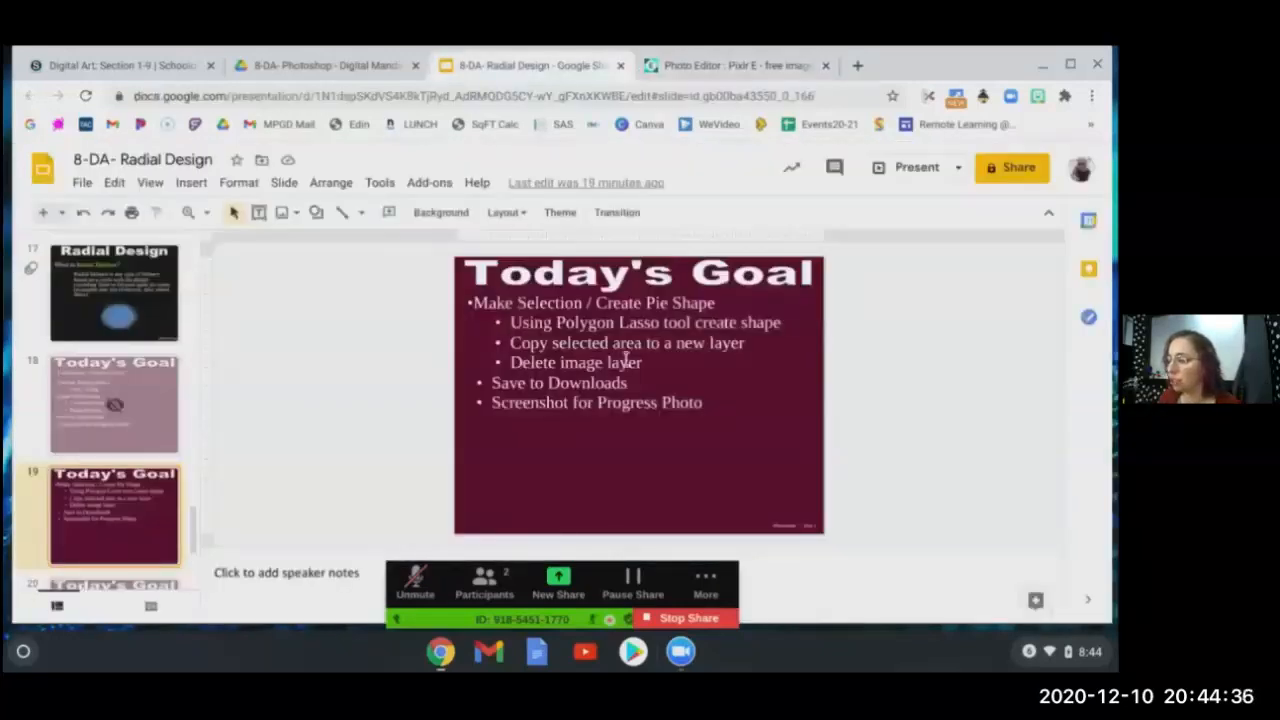
click(724, 68)
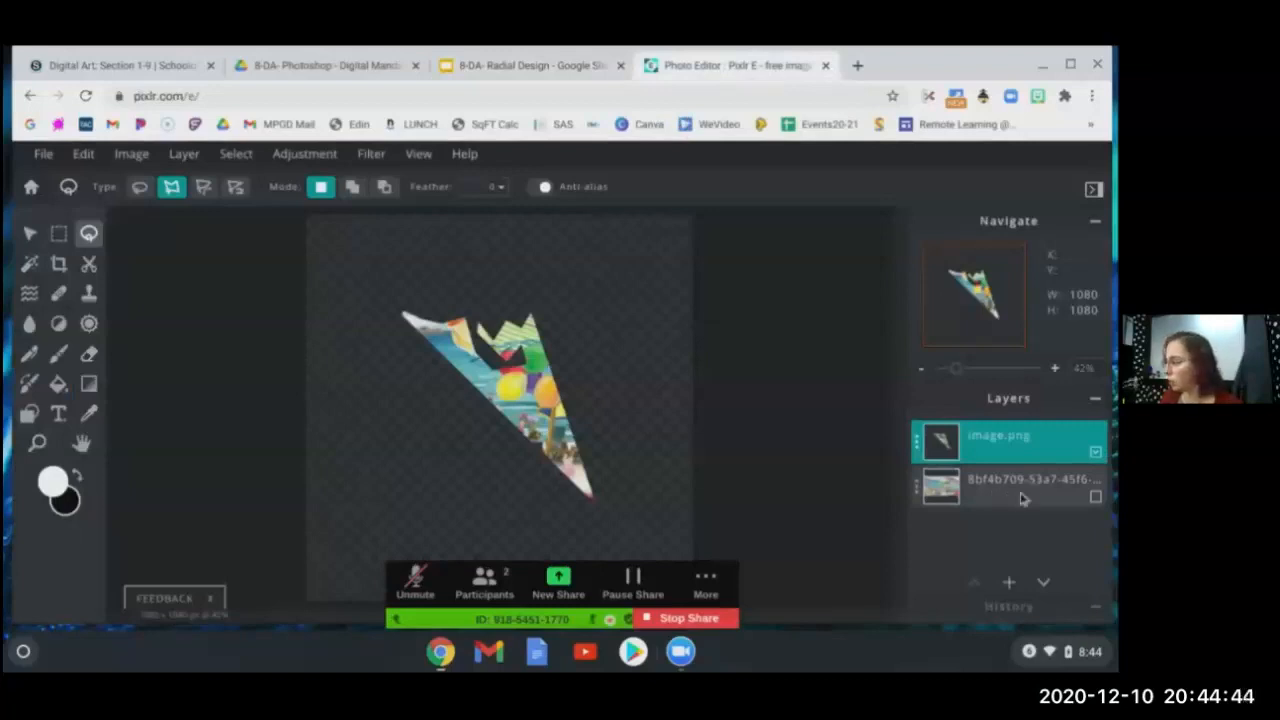
- Delete the original beach photo layer from its layer settings
double_click(1015, 496)
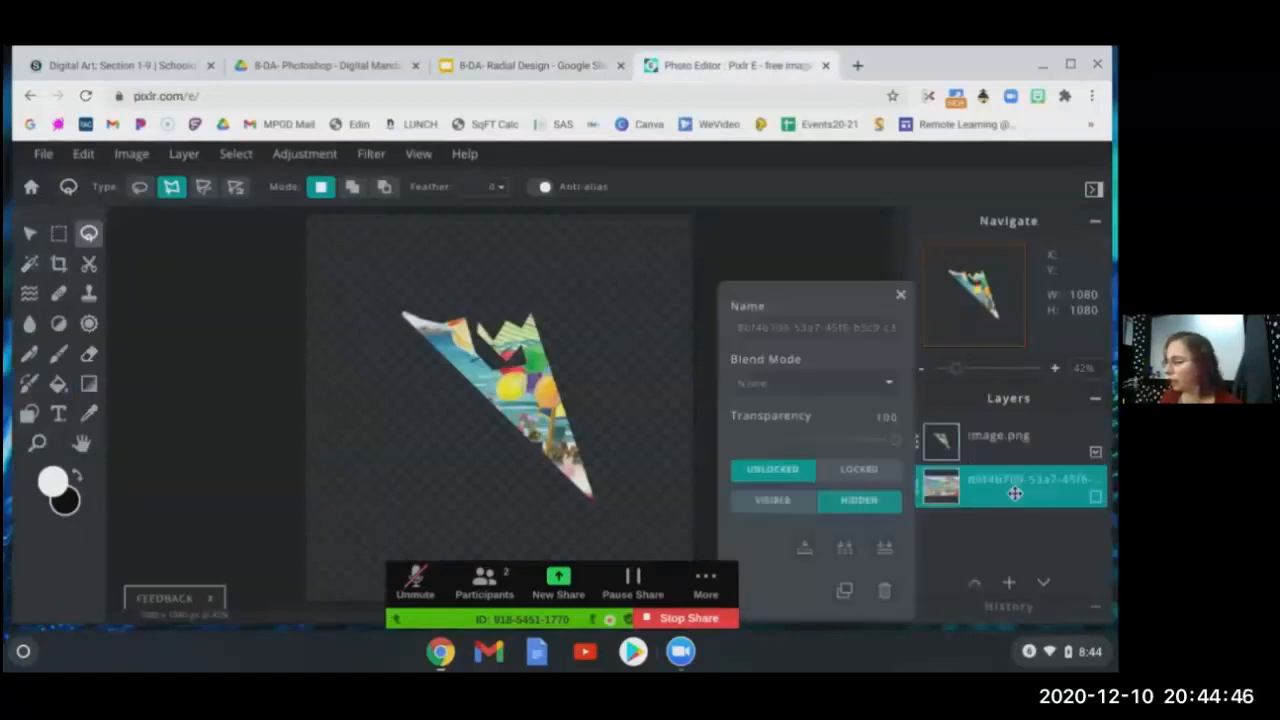
click(884, 591)
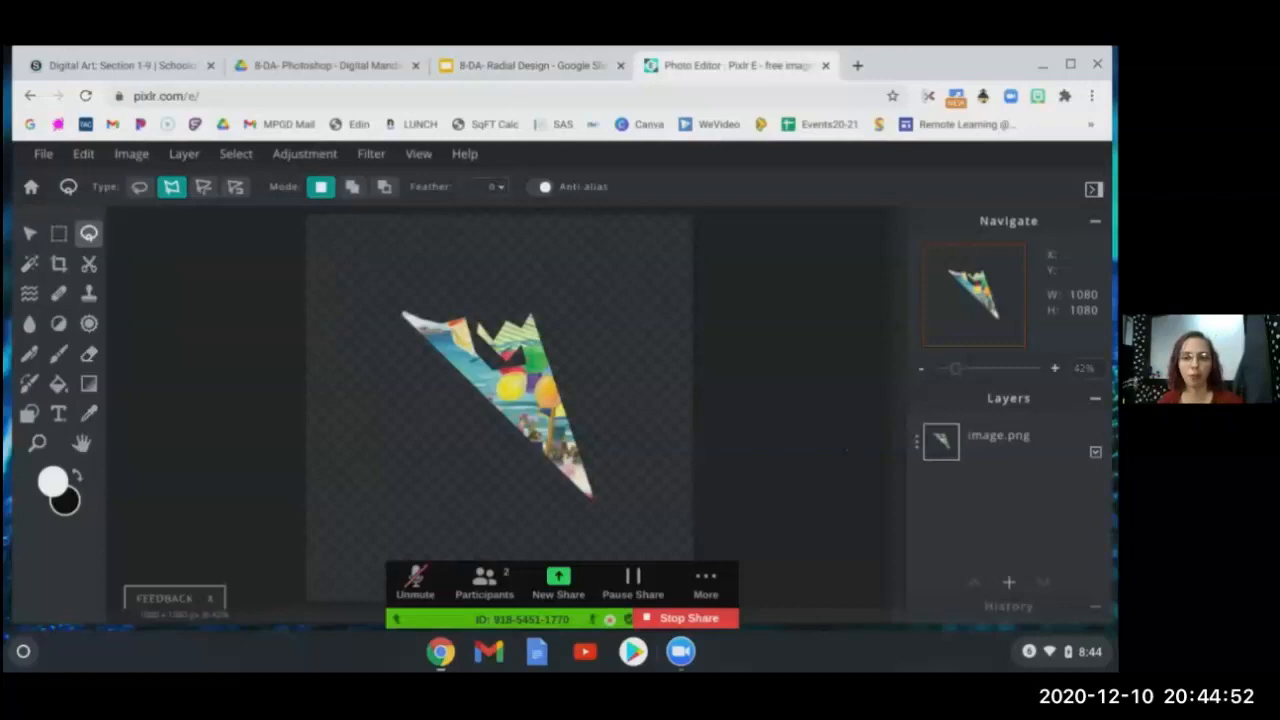
- Download the wedge image as a PNG file via File > Save, then close the save window
click(44, 155)
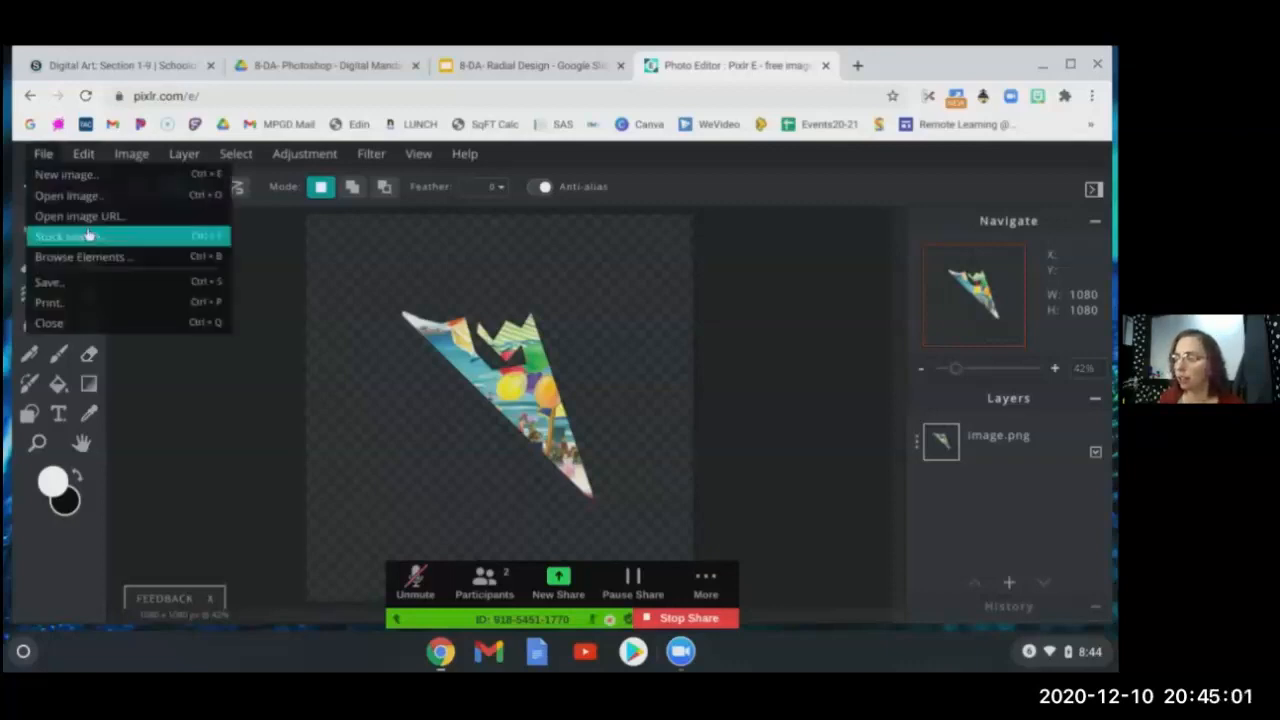
click(89, 284)
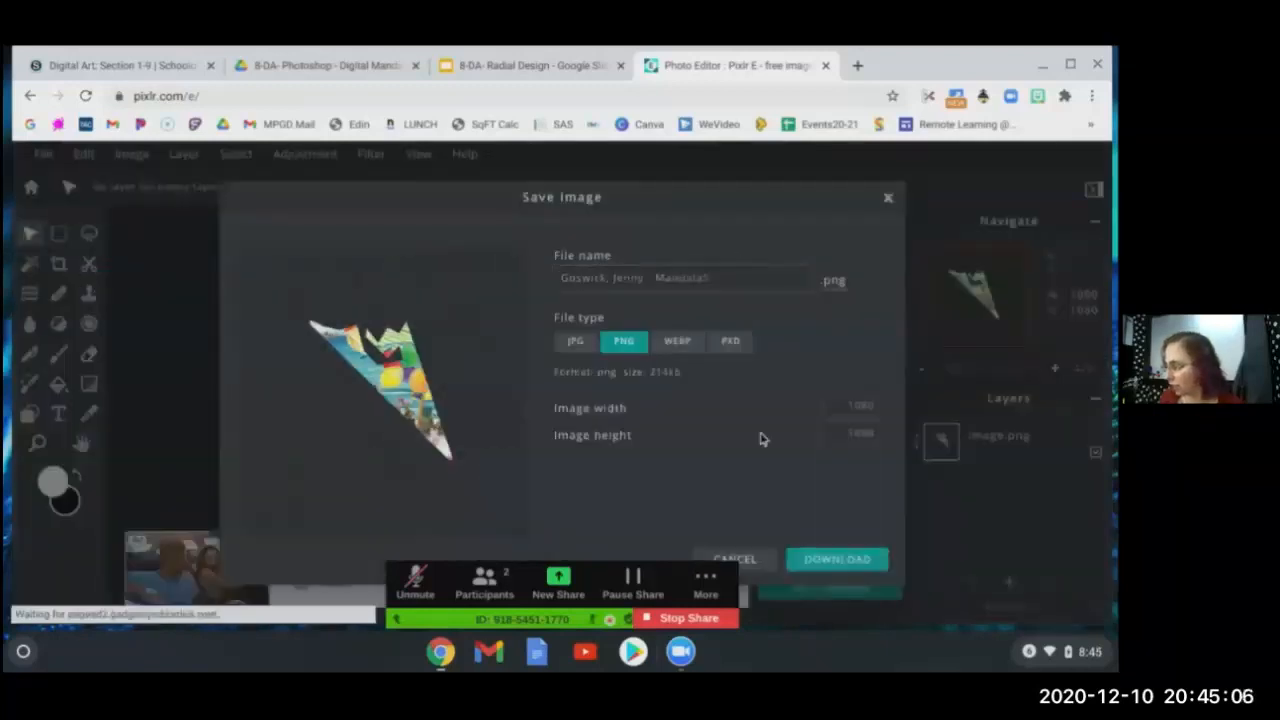
click(840, 561)
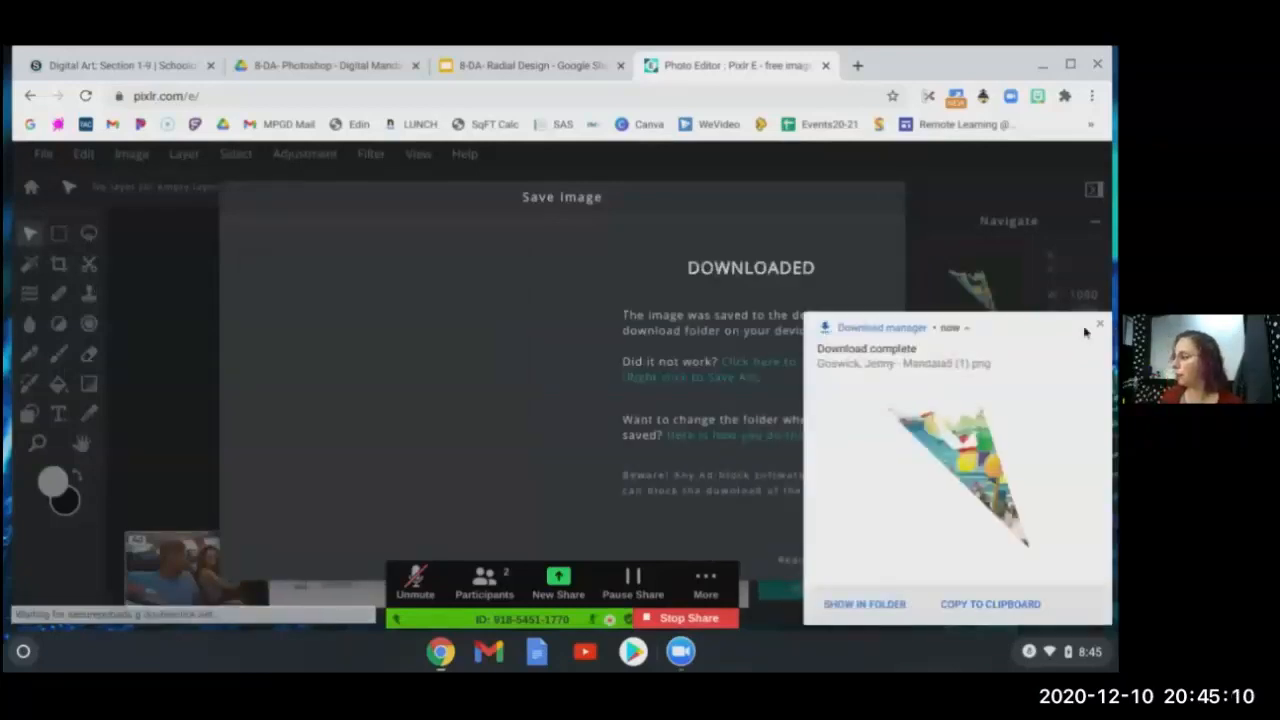
click(1098, 326)
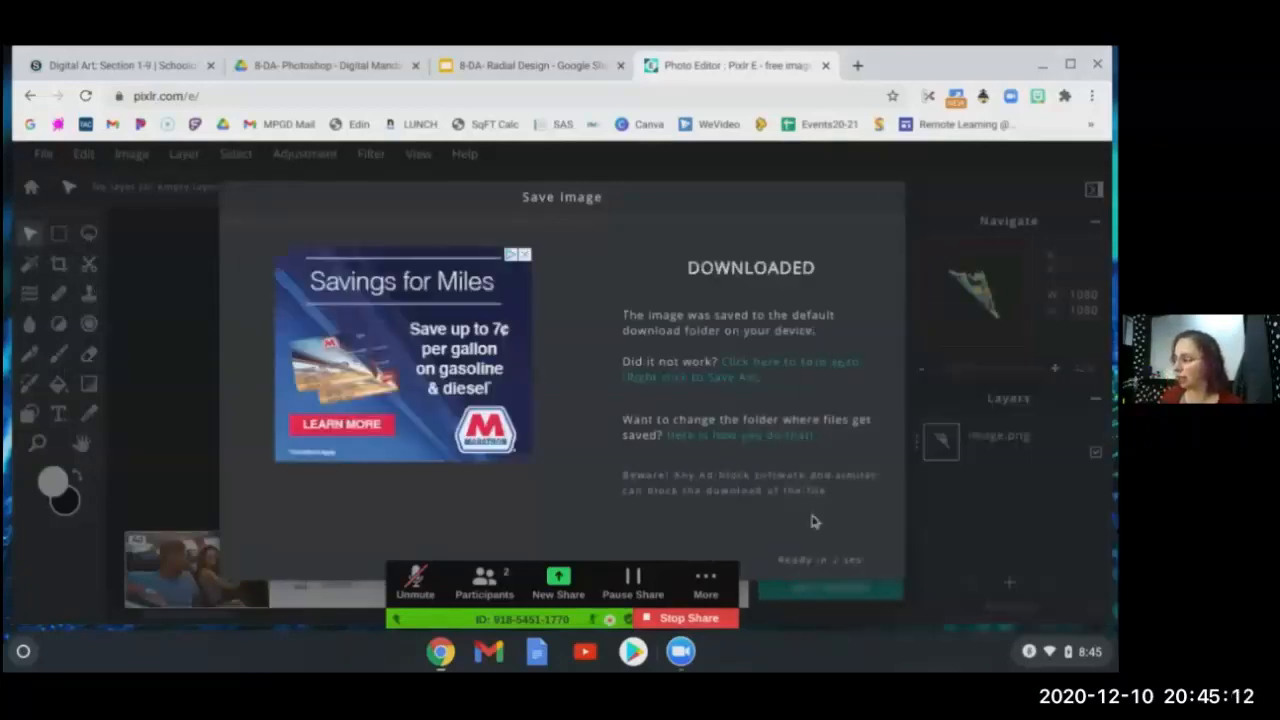
click(888, 197)
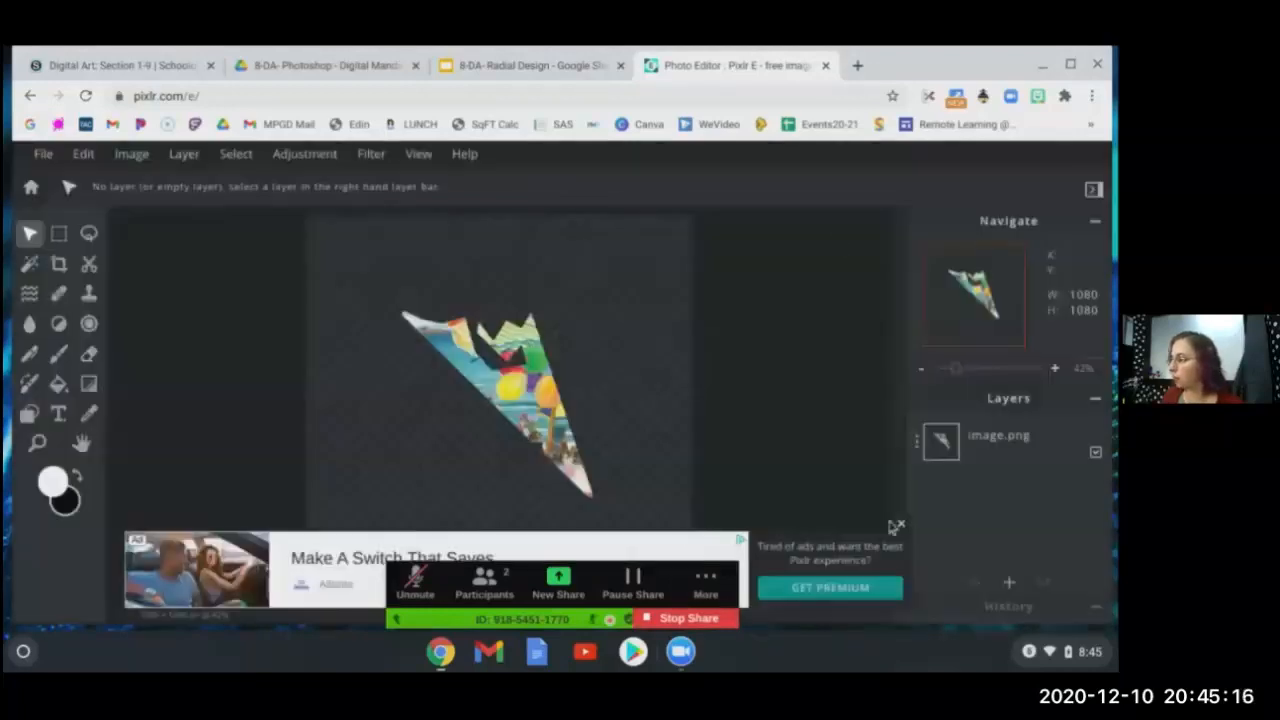
- Close the ad banner and take a screenshot of the finished wedge with Ctrl+F5
click(901, 524)
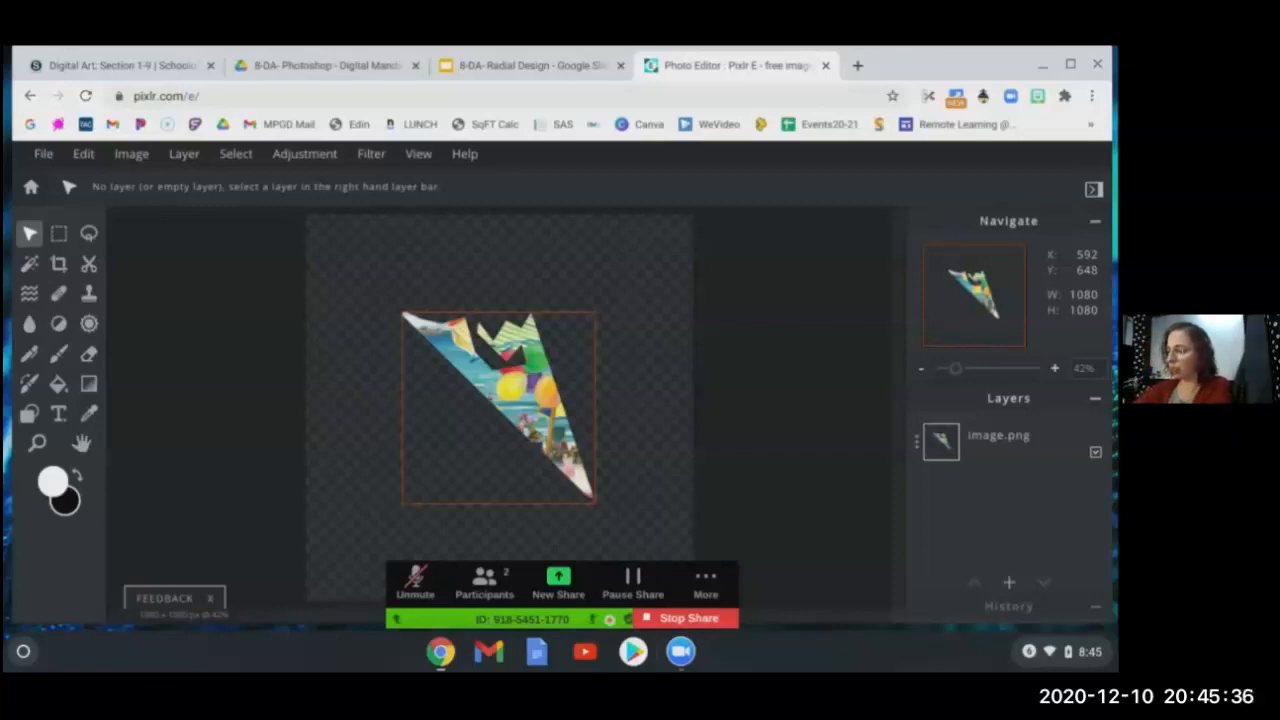
key(ctrl+F5)
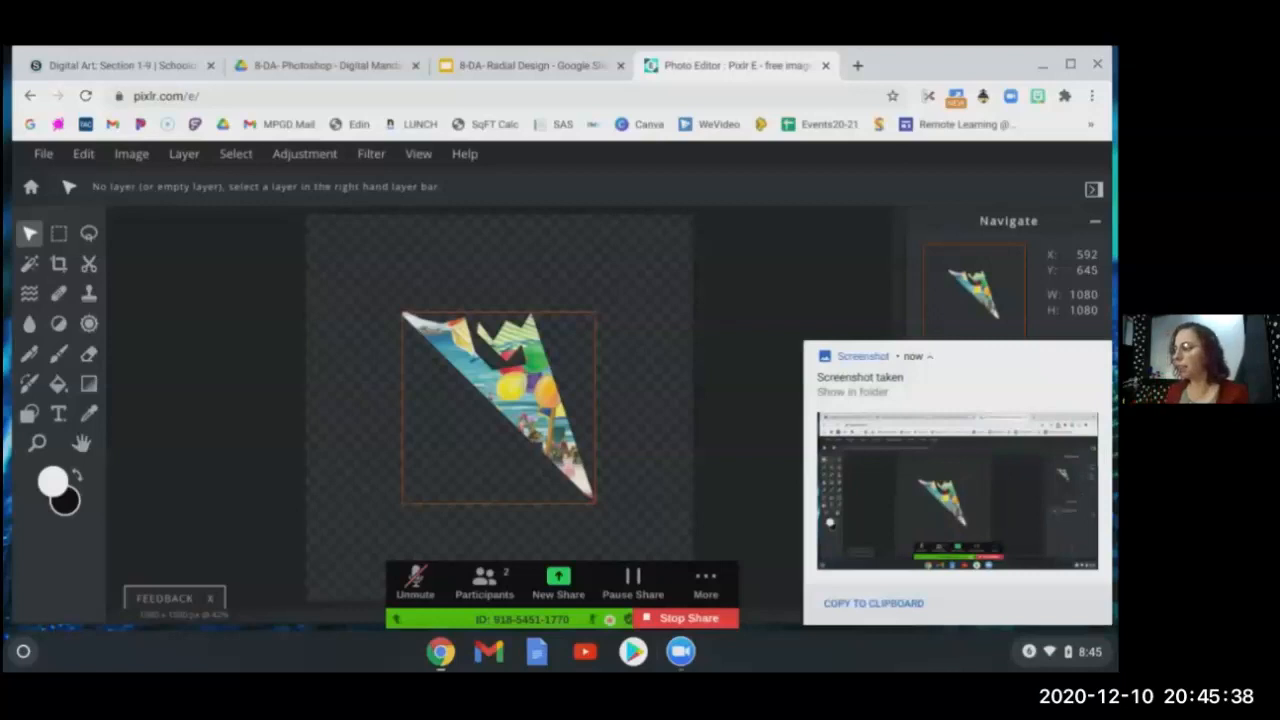